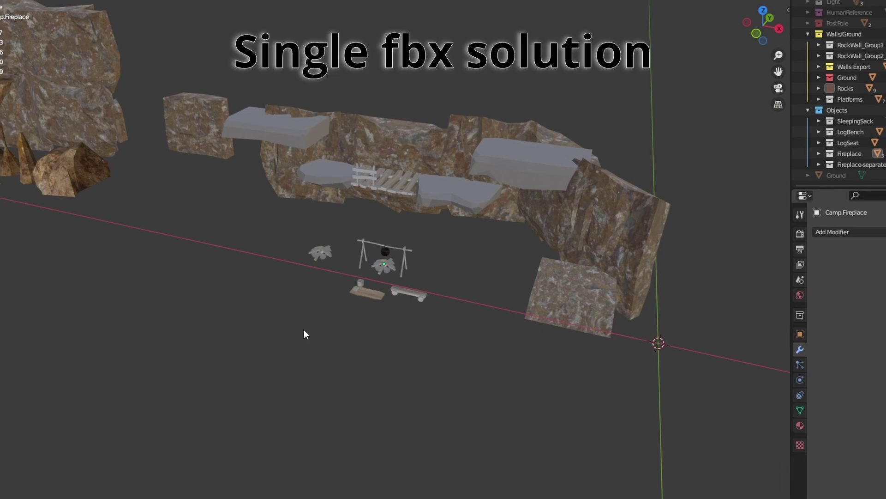
Step: Select all rock walls, platforms and fireplace props in the Blender camp scene
key(a)
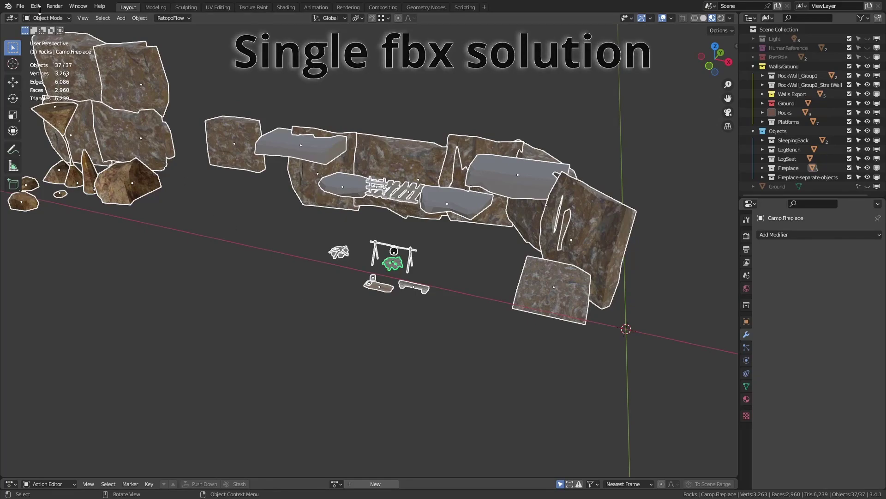
Step: Export the selected objects as an FBX file named single_file.fbx
click(20, 6)
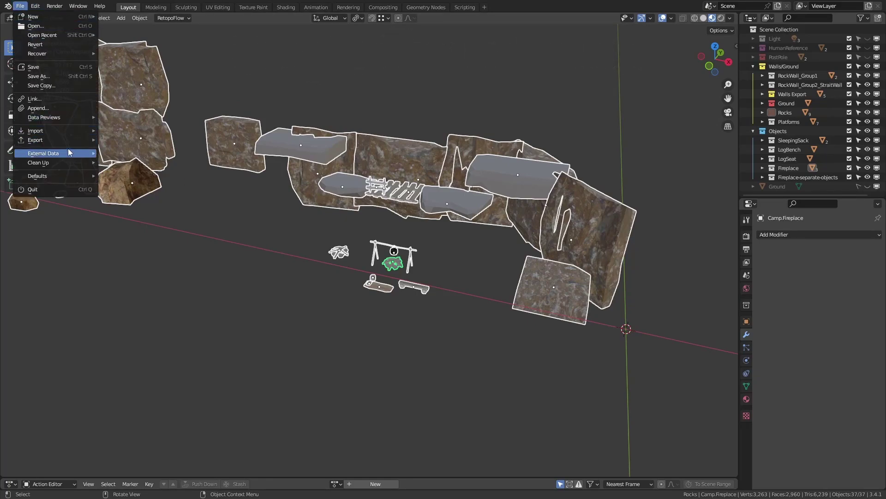
mouse_move(71, 140)
click(157, 223)
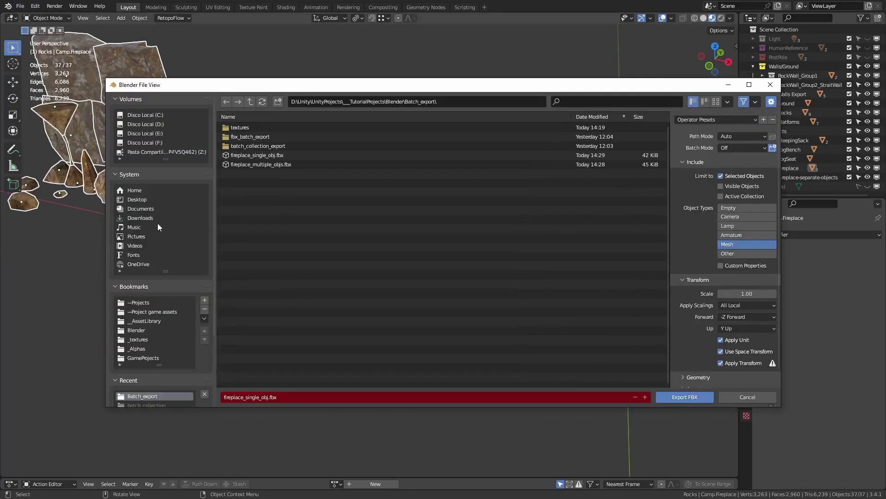
click(317, 401)
text(single_file)
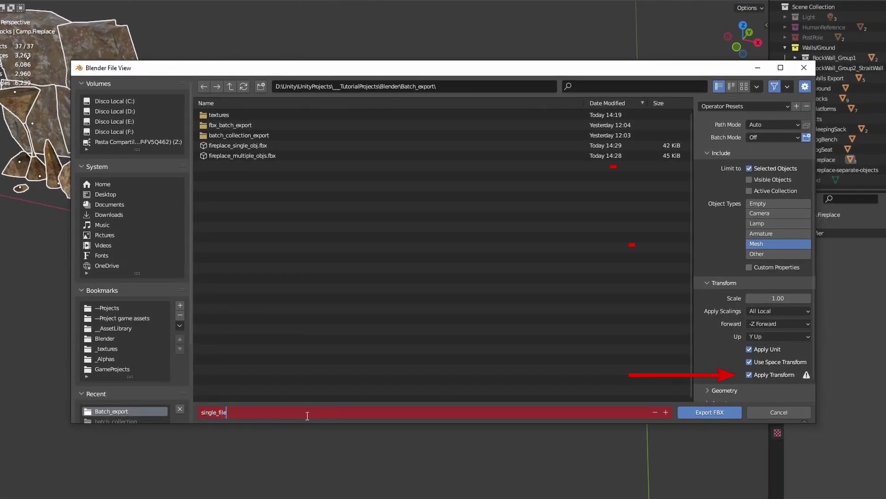
click(701, 414)
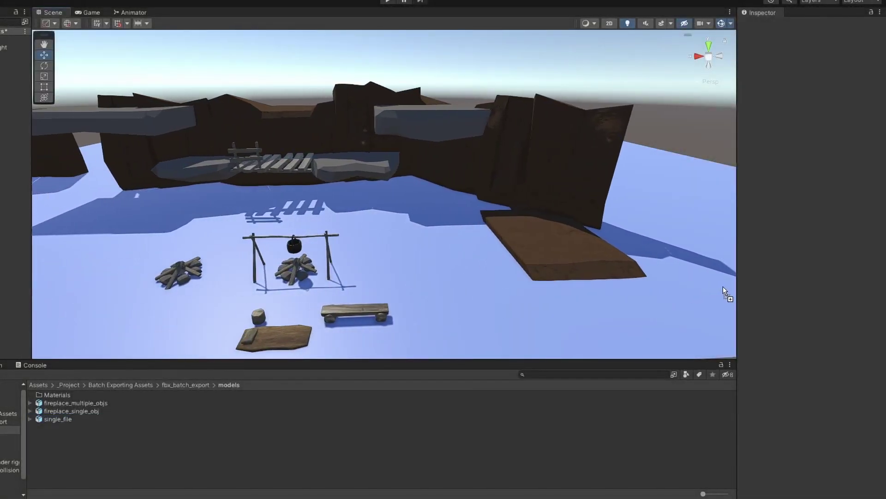
Step: Place single_file in the scene and inspect its GreasyMetal and GroundRockTextured materials
drag(723, 286, 806, 280)
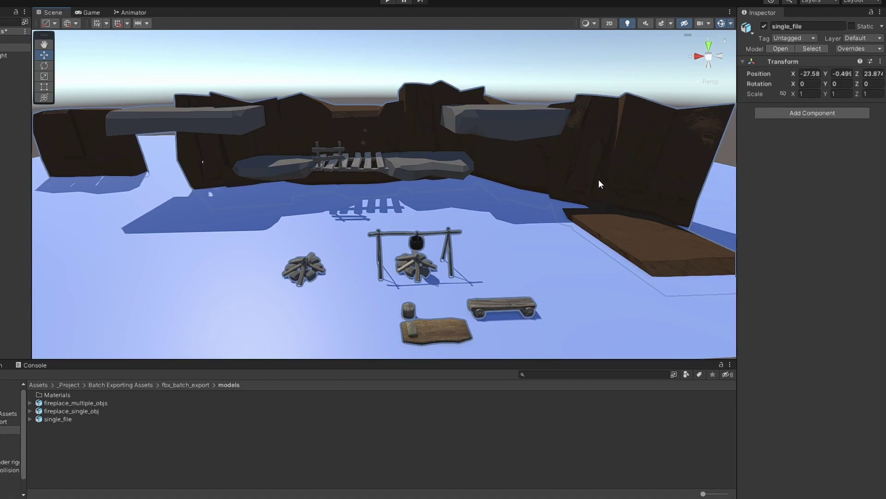
click(30, 419)
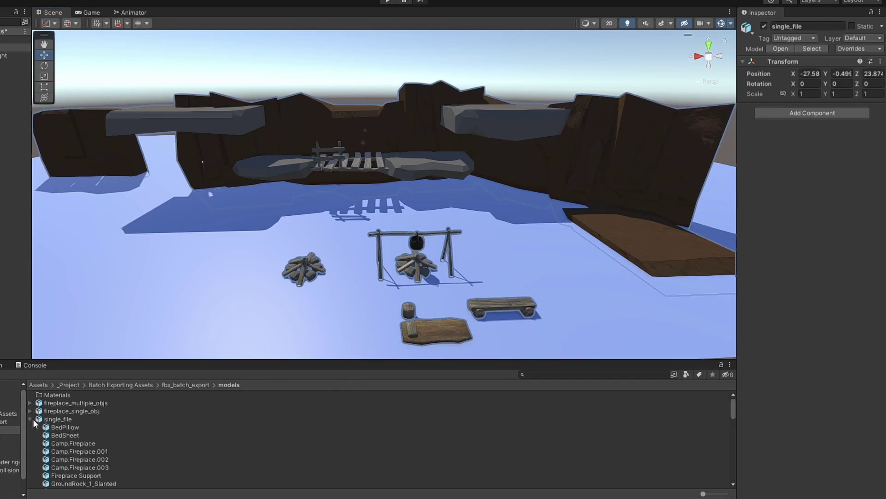
click(51, 419)
scroll(107, 437, down, 2)
scroll(106, 436, down, 5)
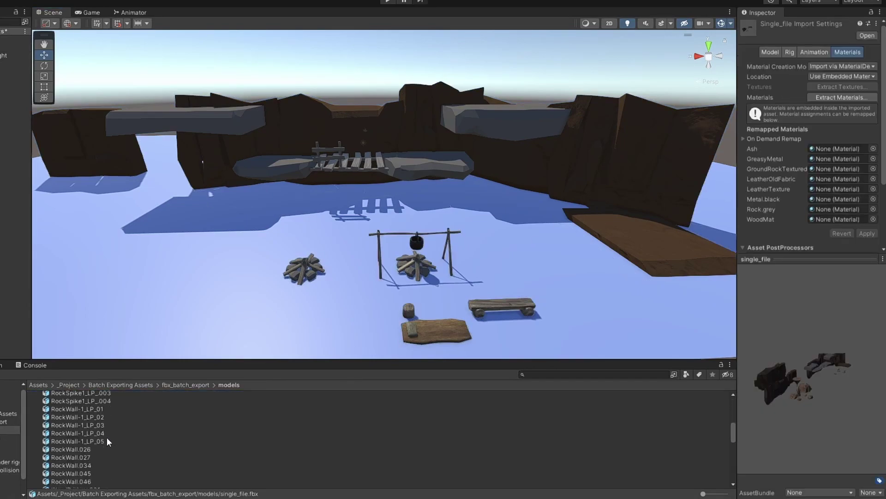
scroll(65, 393, up, 1)
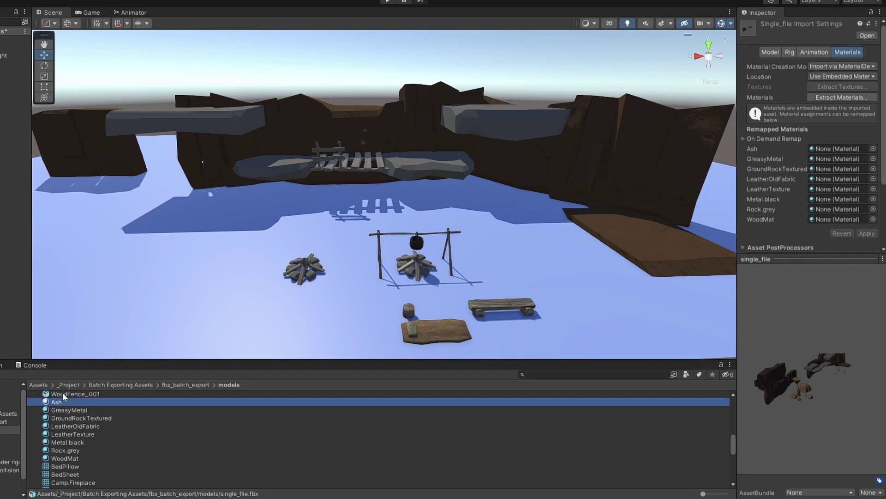
click(68, 411)
click(75, 419)
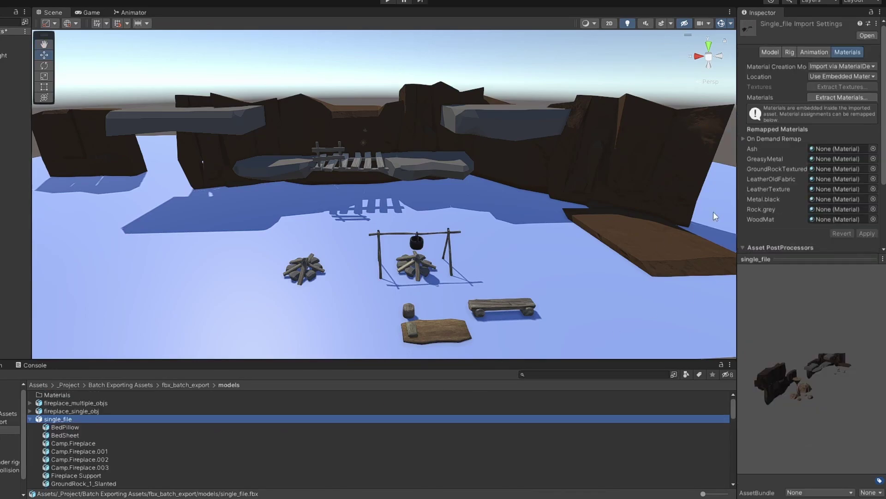
Step: Extract single_file's materials and set GroundRockTextured's Base Map to Rock_043_BaseColor
click(852, 97)
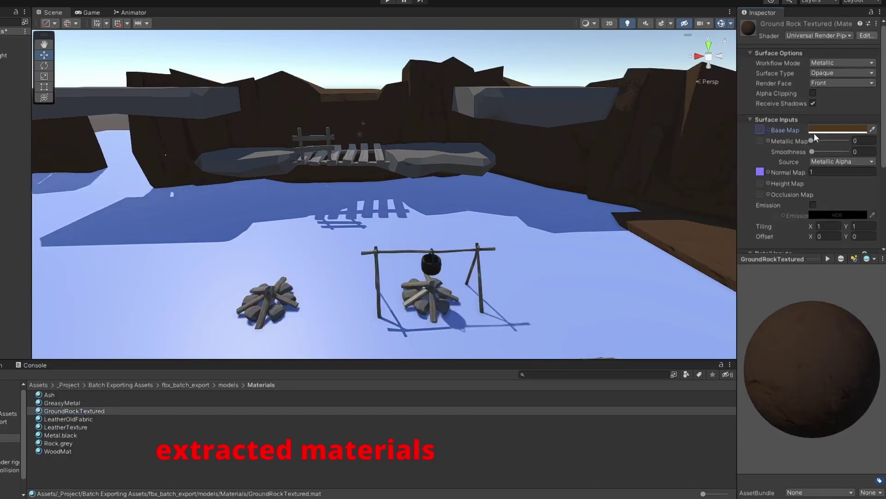
click(859, 130)
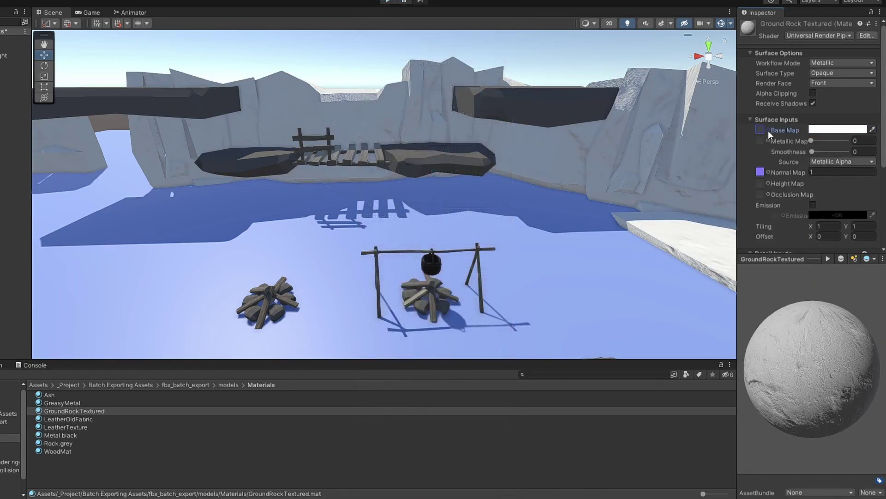
click(768, 130)
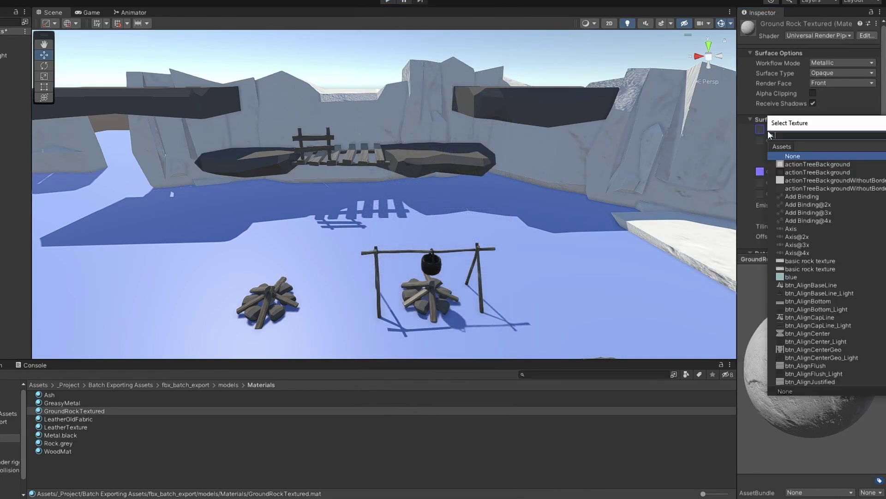
text(rock)
click(838, 188)
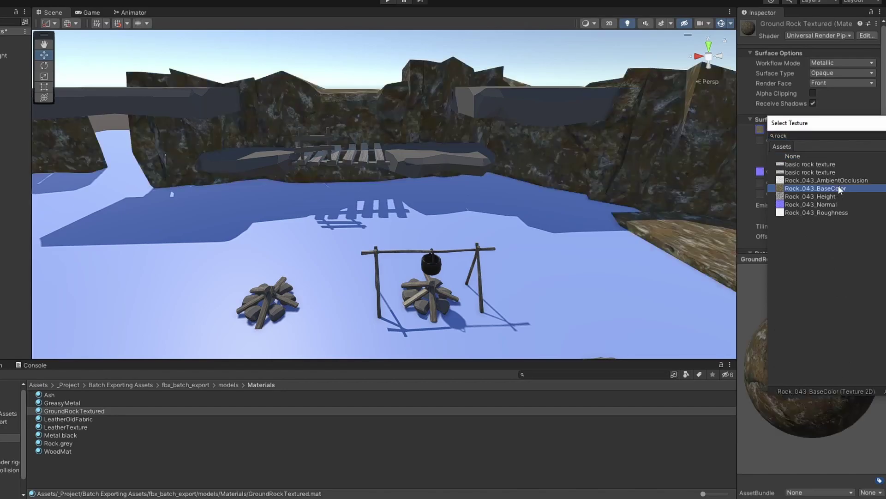
double_click(839, 188)
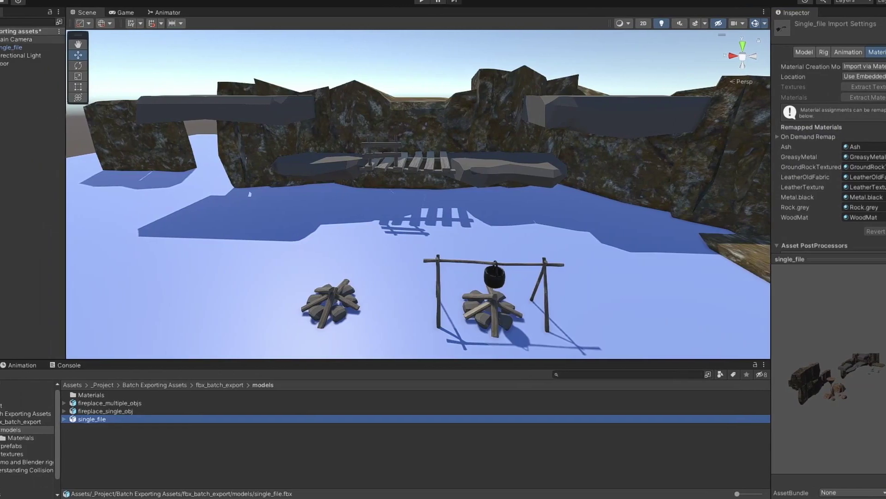
Step: Unpack single_file completely in the Hierarchy
click(21, 47)
right_click(47, 47)
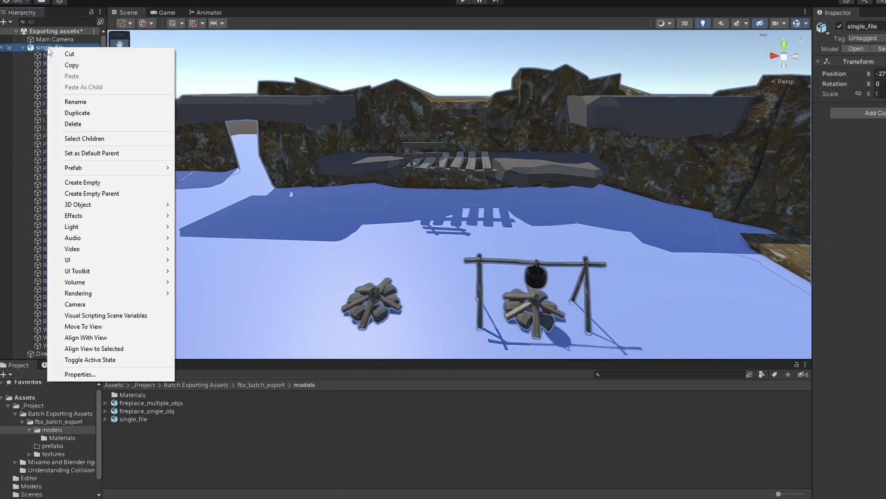
mouse_move(127, 169)
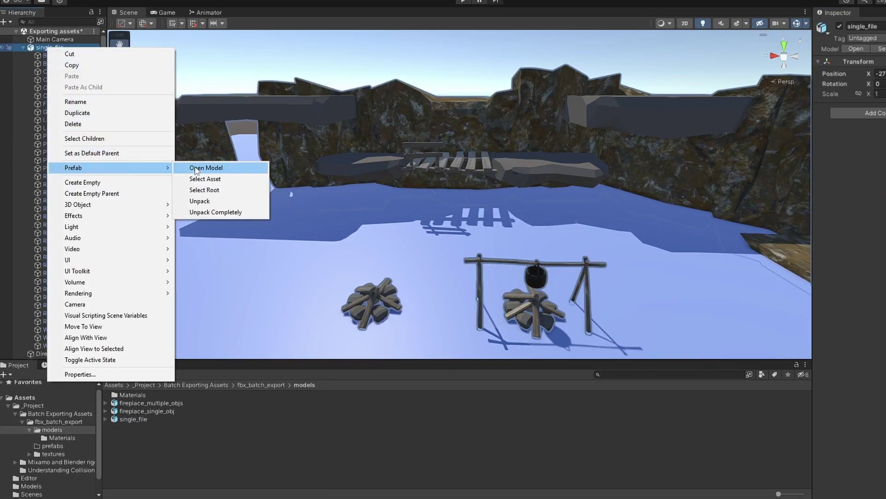
click(242, 212)
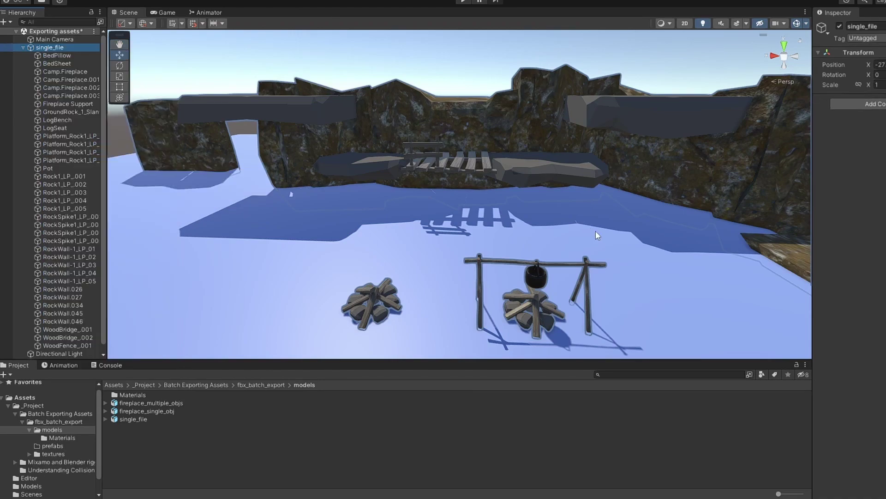
Step: Make prefabs of RockWall.026, RockWall.027 and Rock1_LP_001 through RockWall-1_LP_05 in the prefabs folder
click(676, 181)
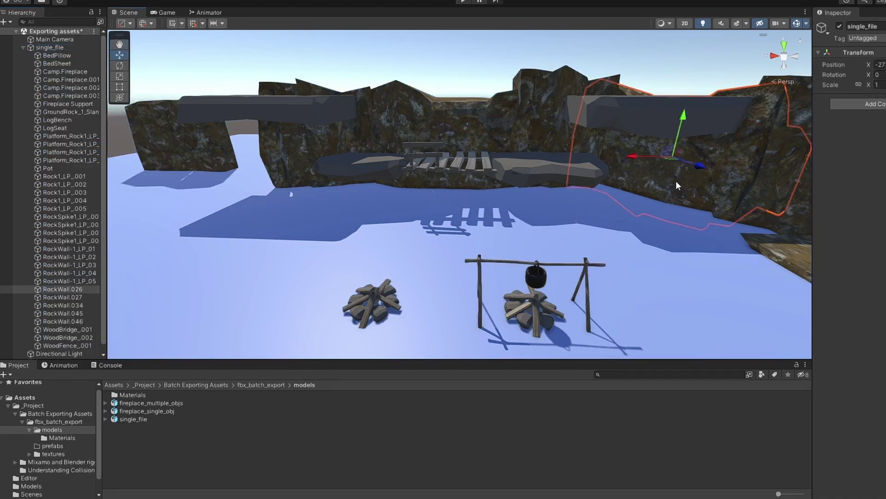
click(64, 446)
drag(65, 289, 175, 431)
click(55, 298)
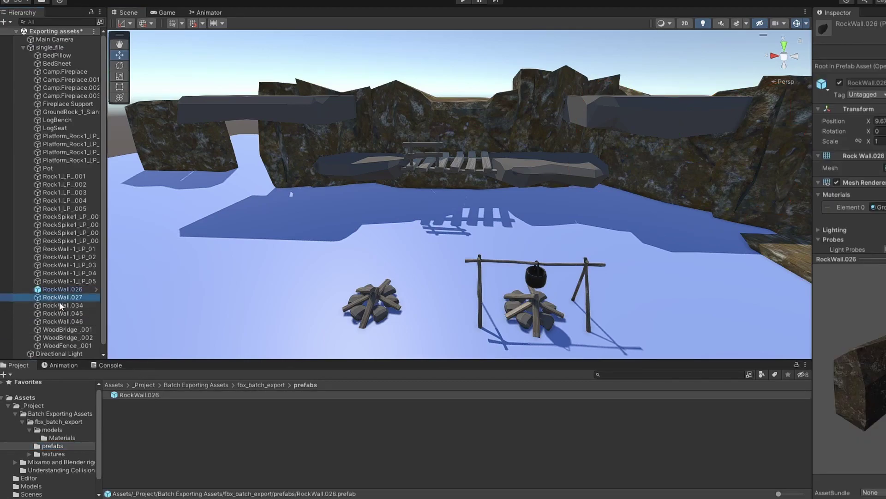
drag(59, 300, 147, 425)
click(50, 176)
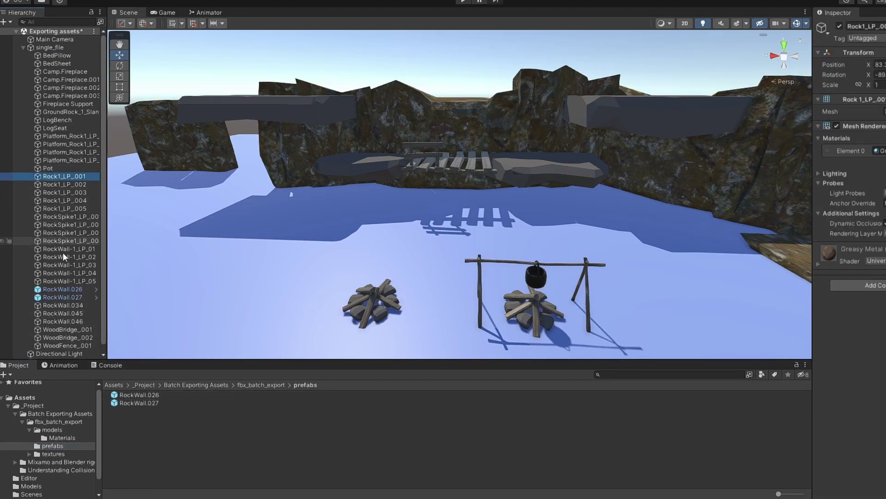
shift+click(58, 280)
drag(58, 281, 186, 425)
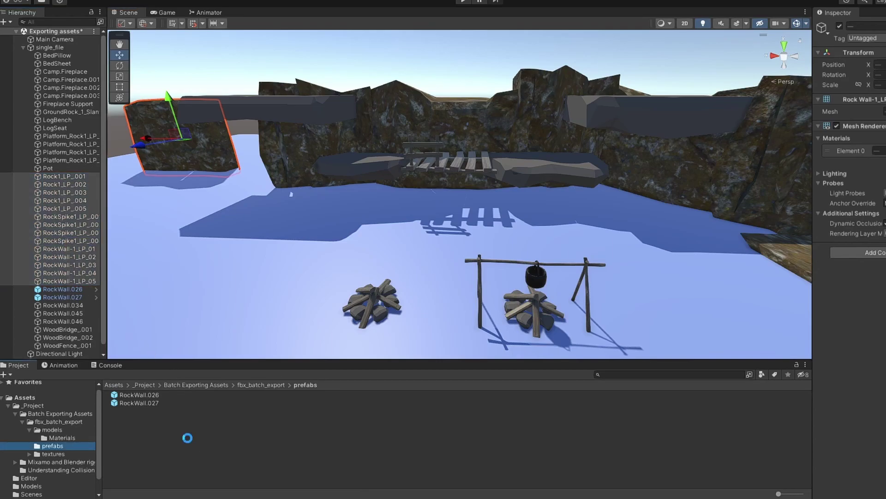
Step: Set Position X and Z to 0 for Camp.Fireplace, Fireplace Support and Pot
drag(183, 154, 292, 217)
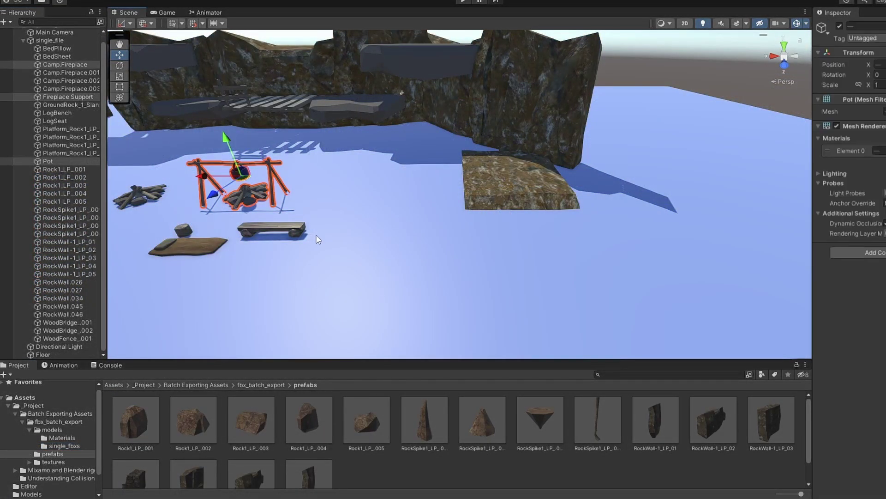
right_click(88, 100)
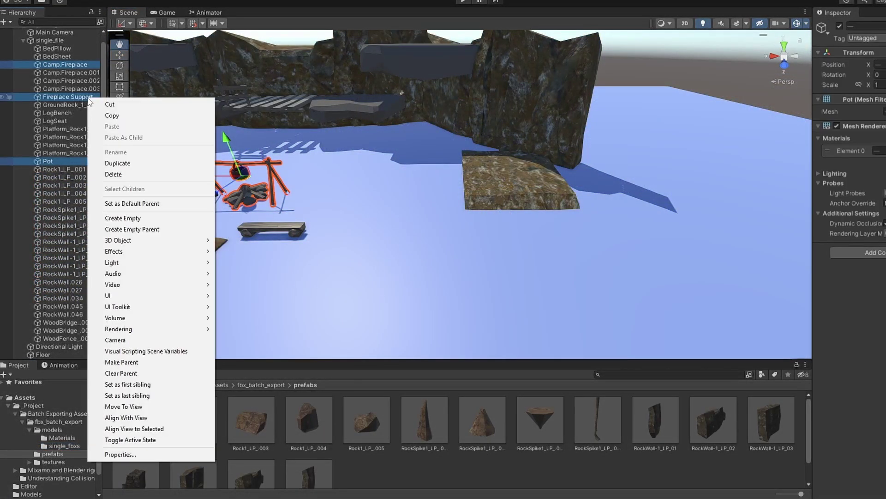
click(180, 229)
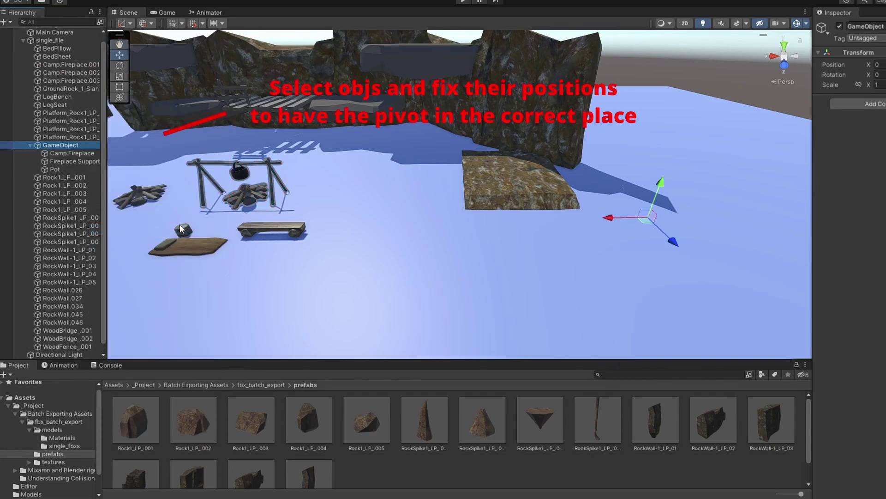
click(70, 152)
shift+click(54, 168)
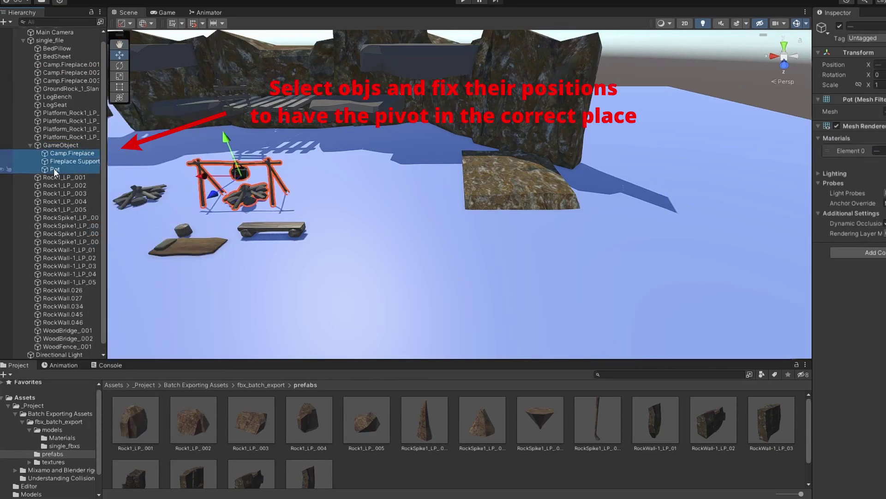
click(881, 65)
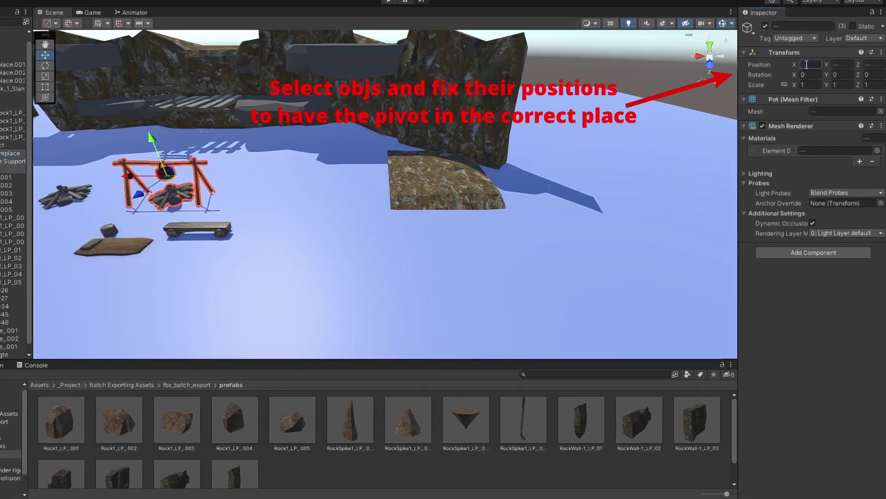
text(0)
click(885, 65)
text(0)
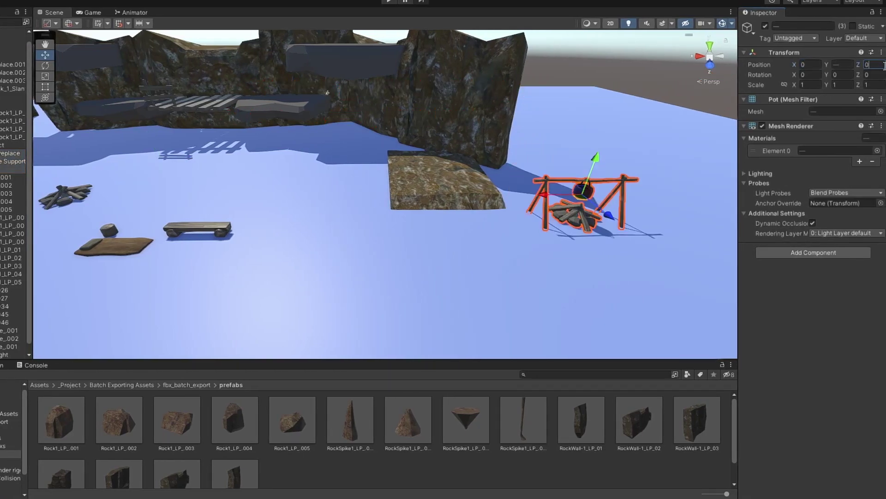
Step: Group them under a parent named Fireplace, make it a prefab, and place a copy in the scene
key(ctrl+shift+g)
text(Firep)
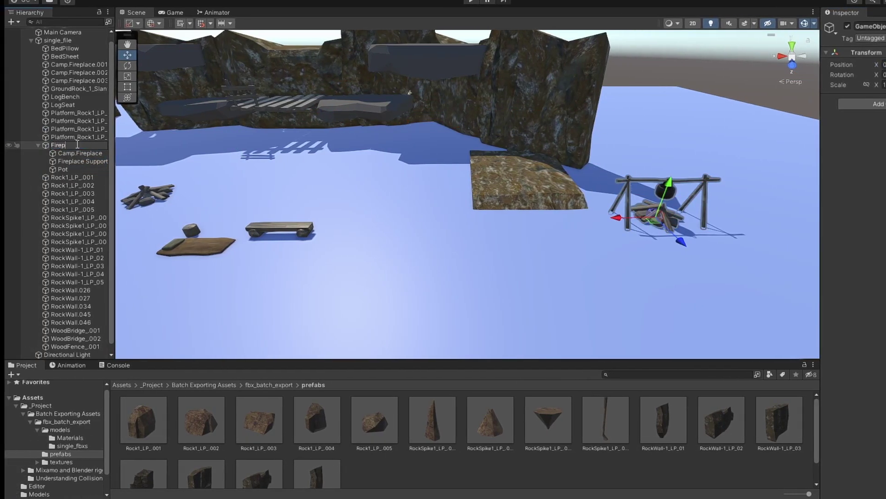
text(lace)
key(Return)
drag(64, 145, 416, 470)
drag(143, 420, 545, 277)
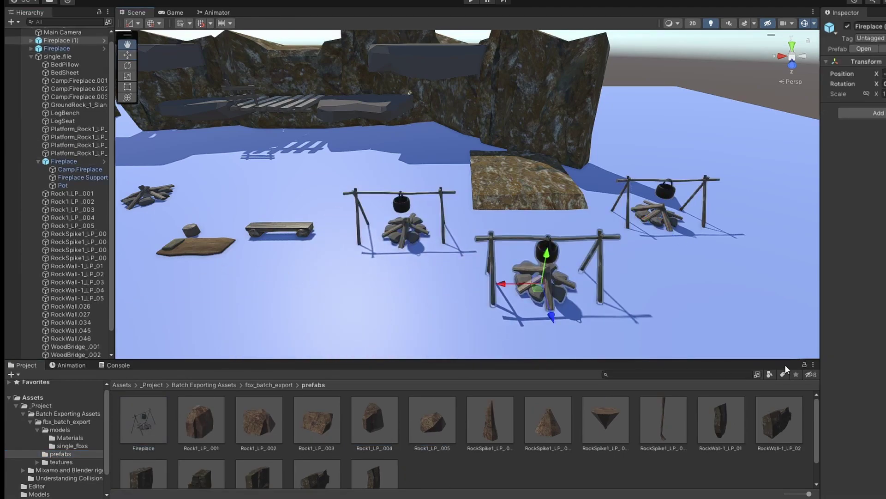
Step: Create prefabs from Rock1_LP_001 through RockWall-1_LP_05 in a single drag
click(57, 176)
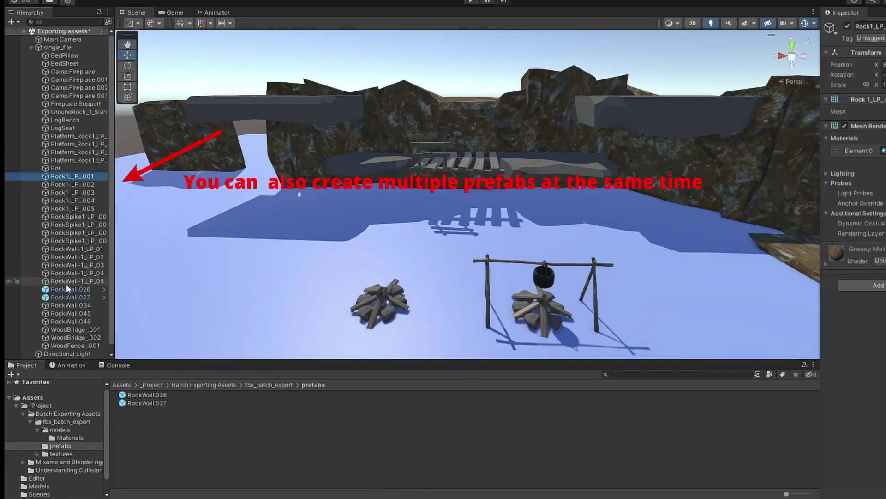
shift+click(65, 282)
drag(68, 277, 195, 437)
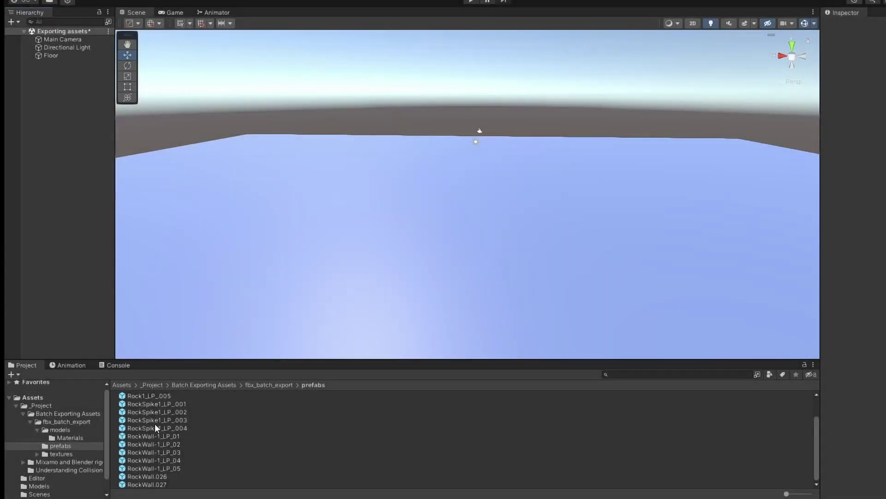
Step: Place RockSpike, RockWall-1_LP_05, RockWall-1_LP_03 and another rock wall in the empty scene
drag(157, 428, 331, 253)
drag(154, 468, 480, 217)
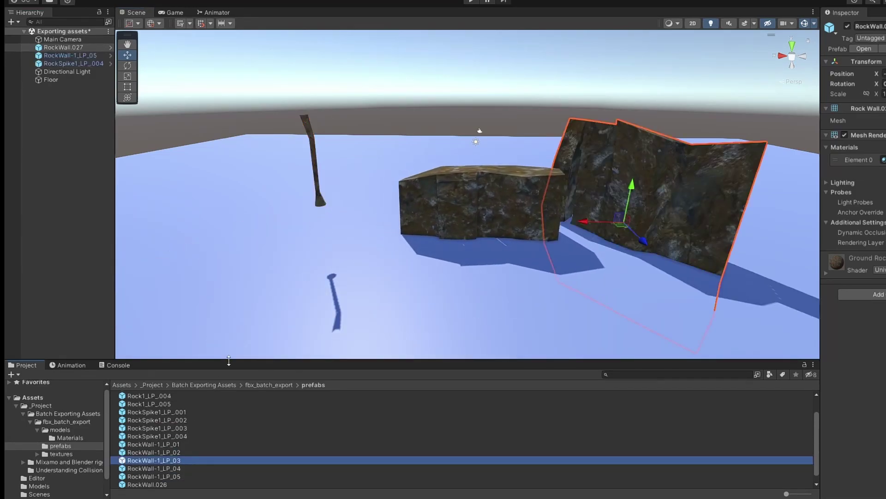
drag(228, 360, 390, 174)
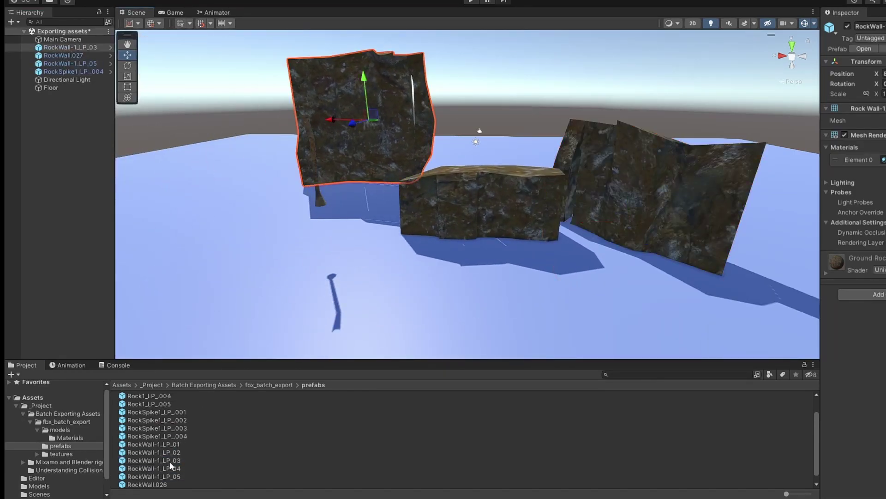
drag(168, 452, 520, 184)
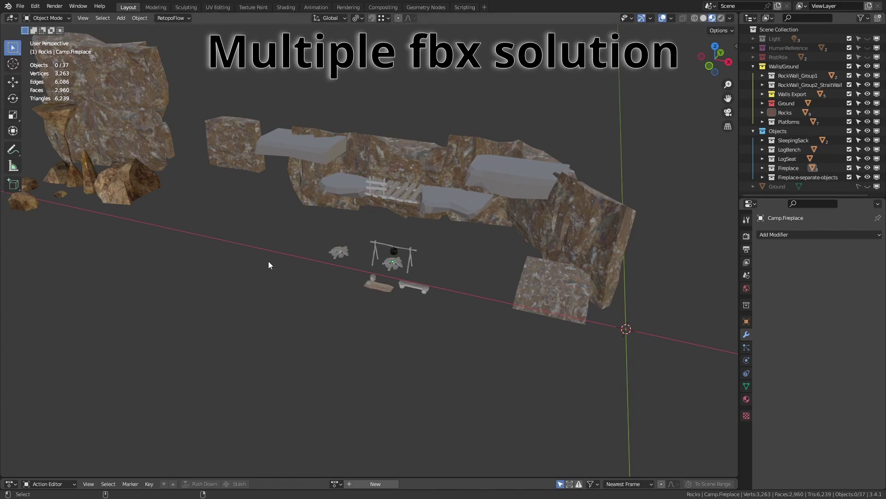
Step: Load the Batch Export Python template in the Scripting workspace
click(465, 7)
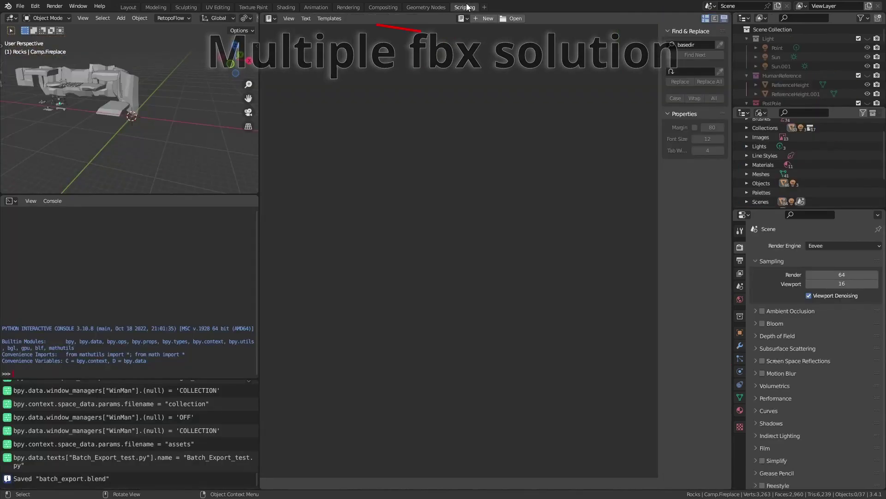
click(332, 19)
mouse_move(337, 28)
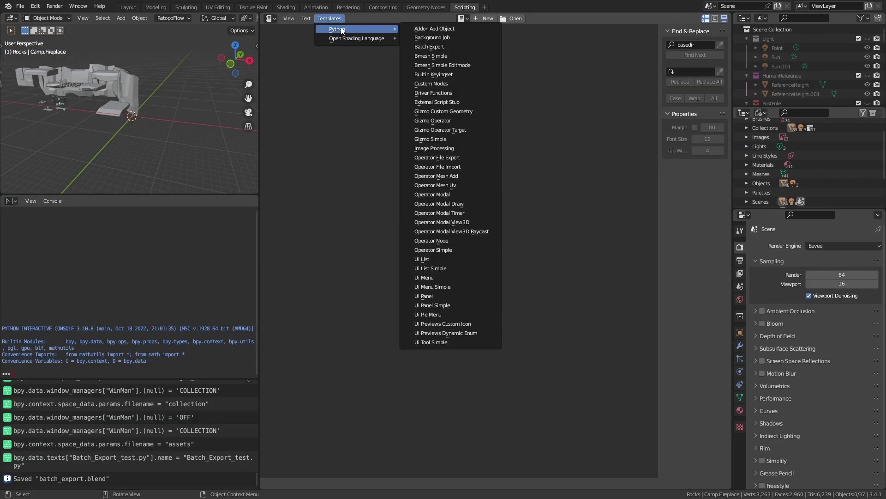
click(461, 48)
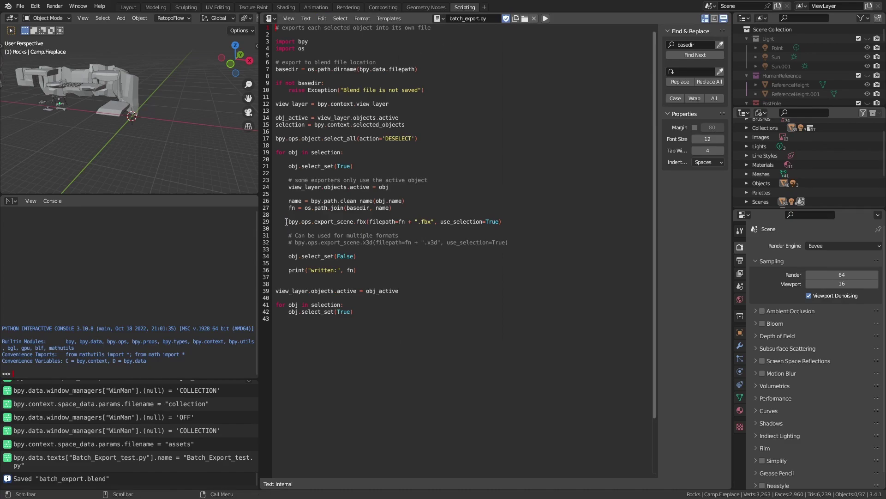
Step: Add bake_space_transform=True to the script's FBX export call and run it
drag(286, 221, 536, 219)
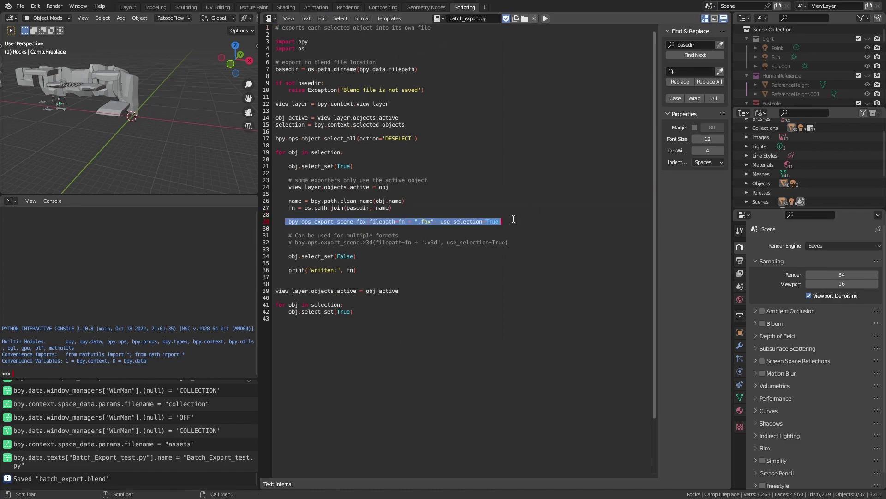
click(497, 221)
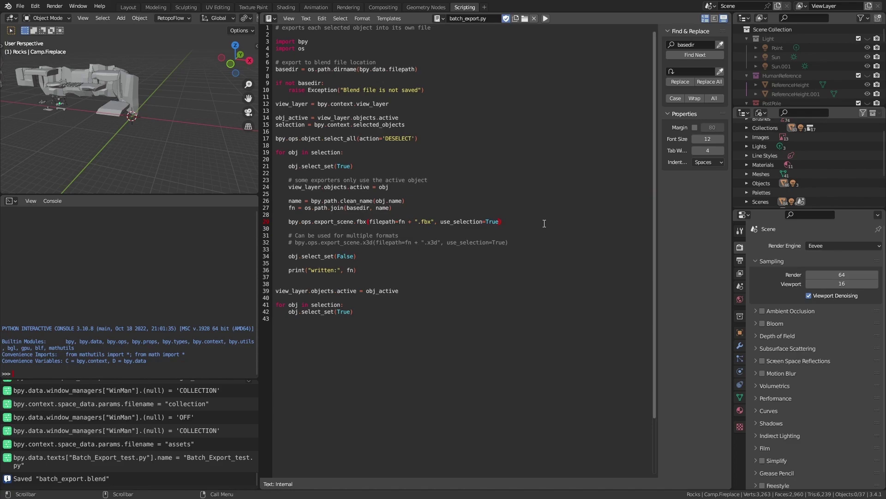
text(,)
key(Return)
key(Return)
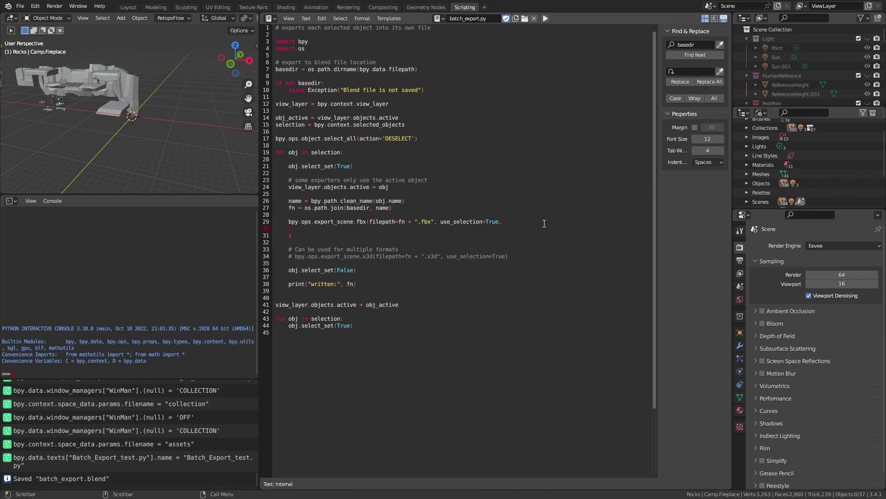
text(bake_space_transform=True,)
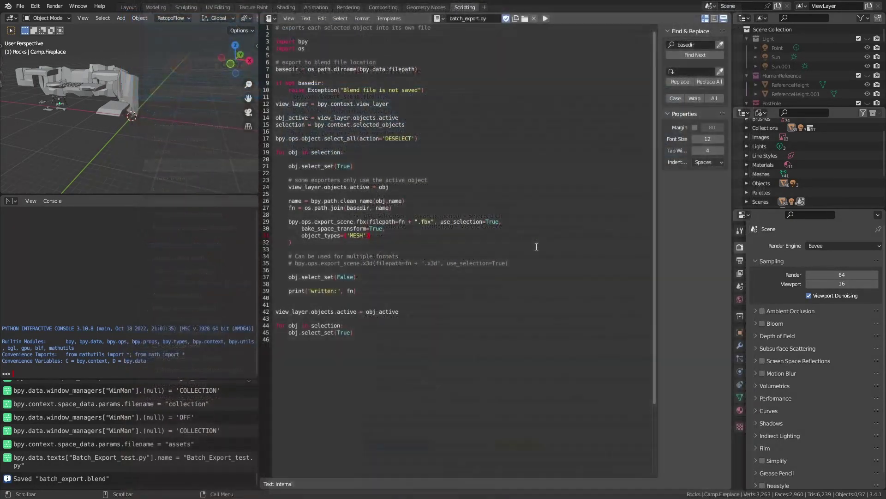
key(alt+p)
Step: Run the script on a few objects and check the exported BedSheet, LogBench and LogSeat FBX files
drag(34, 118, 73, 107)
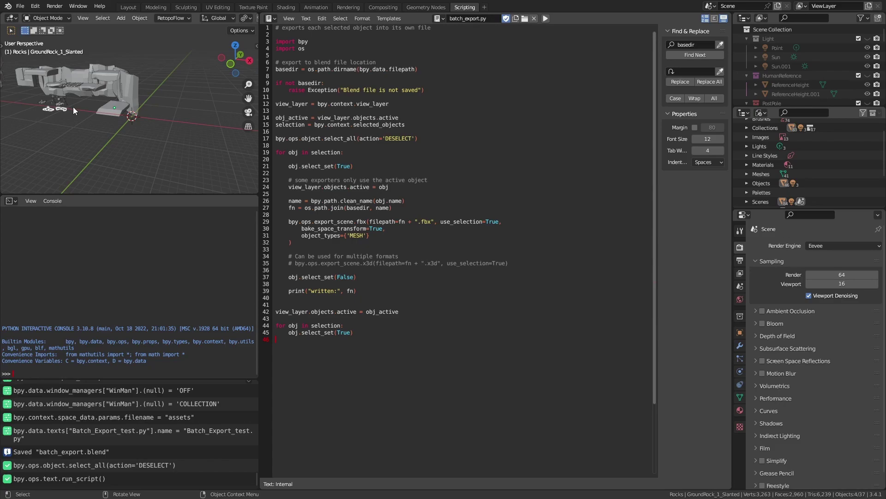
click(545, 18)
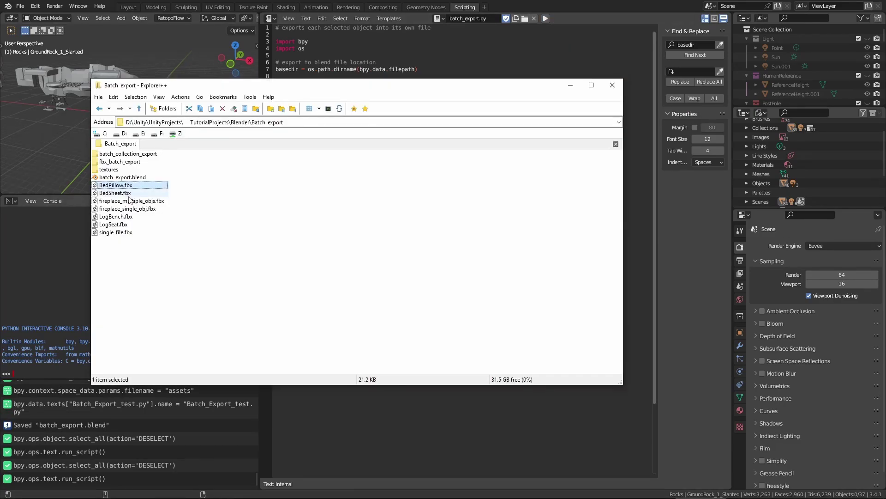
click(130, 196)
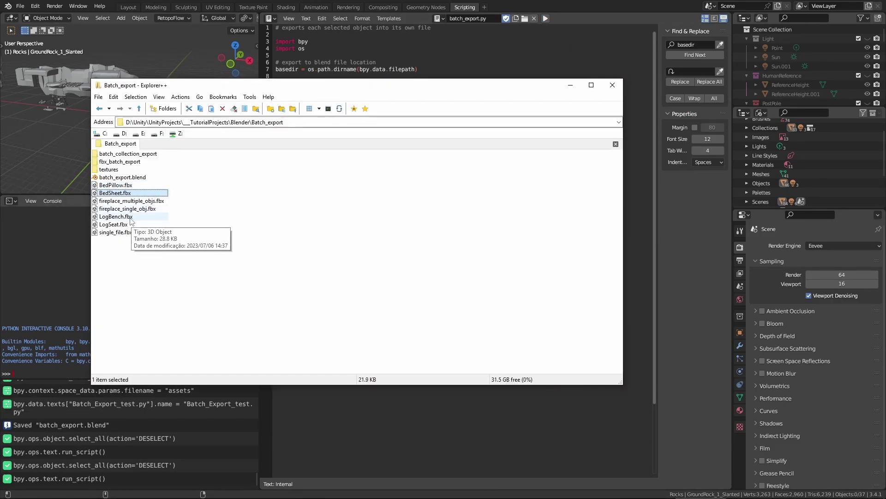
click(119, 216)
click(121, 225)
click(126, 233)
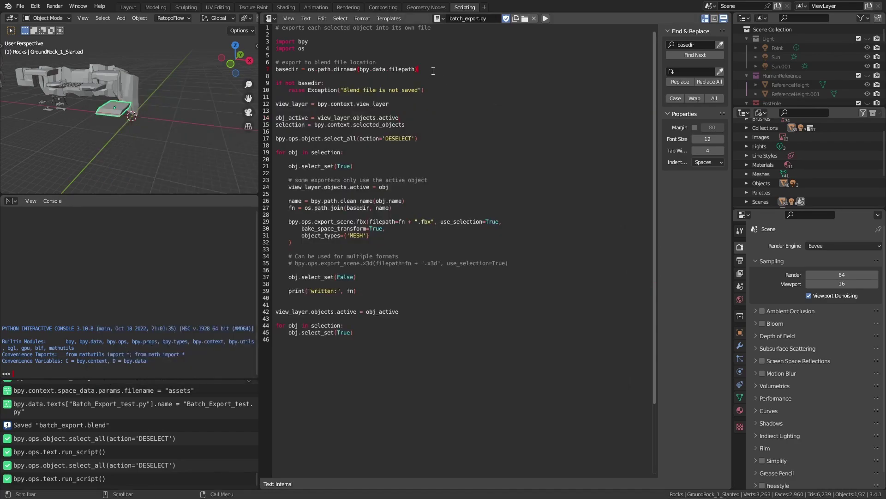
Step: Add basedir += "\\fbx_batch_export", export all objects, and open the fbx_batch_export folder
key(Return)
text(basedir +)
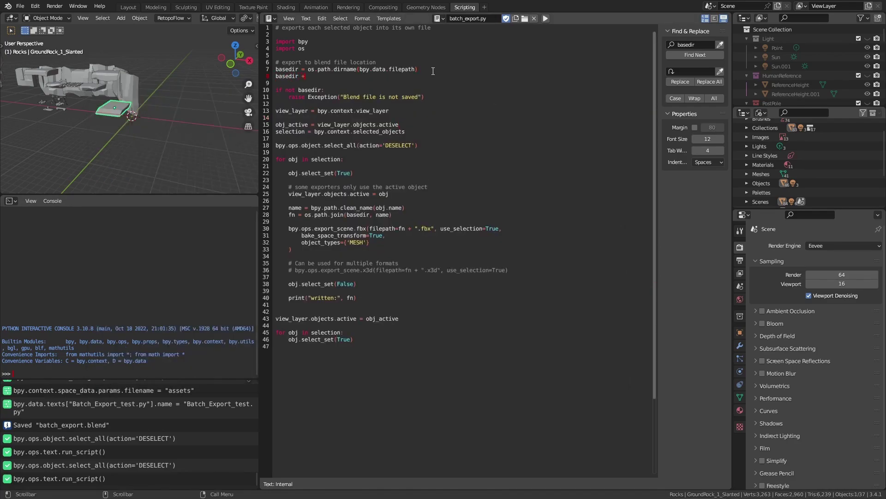
text(= ")
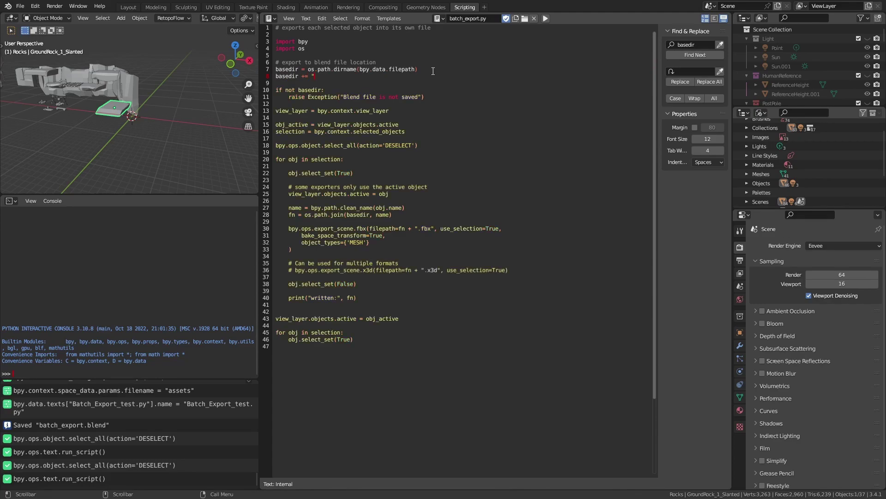
text(\\fbx_batch_export")
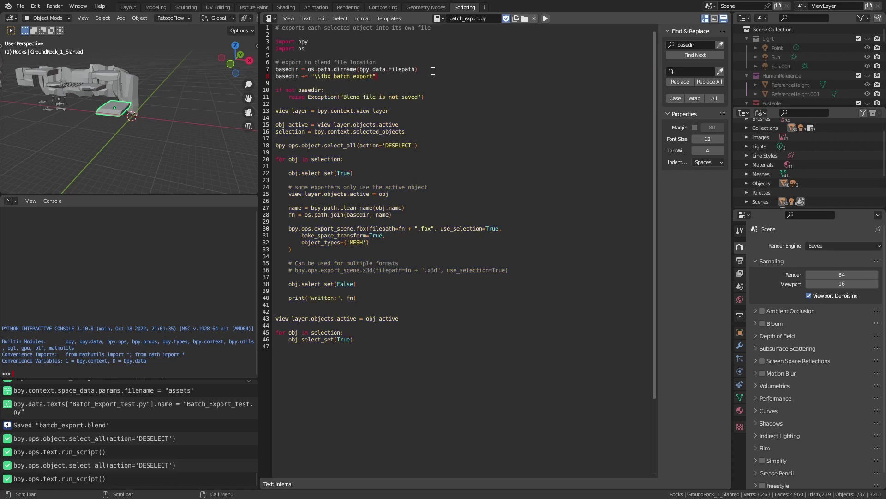
click(433, 71)
key(a)
click(545, 18)
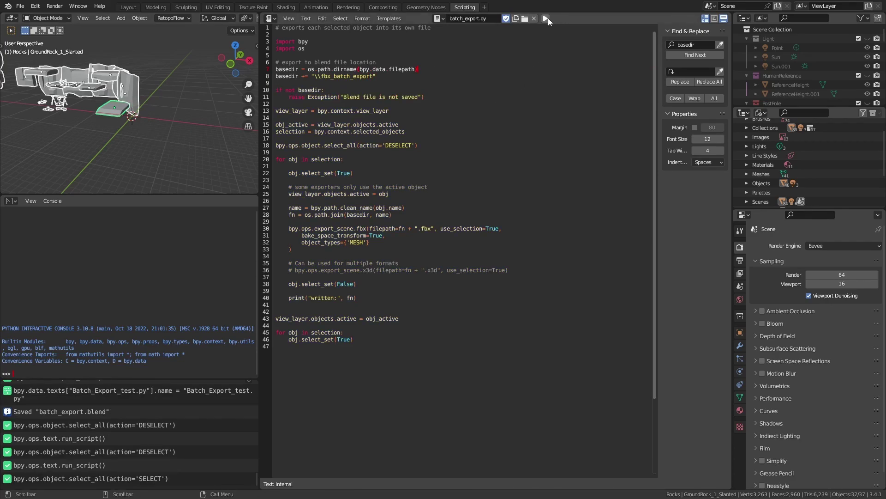
key(alt+Tab)
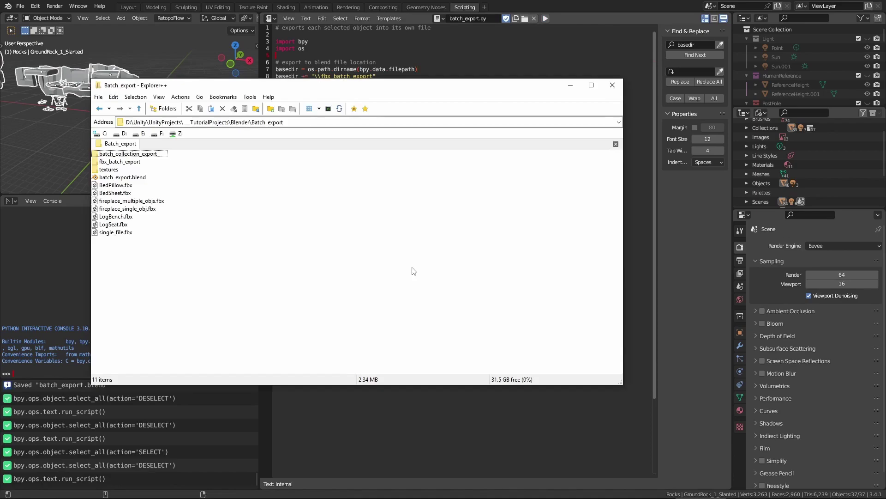
double_click(122, 162)
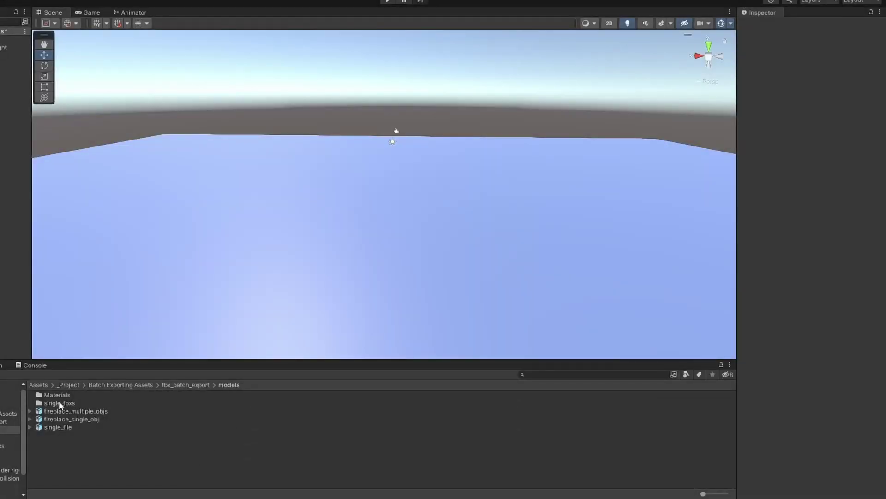
Step: Open the single_fbxs folder and place Camp_Fireplace_002 and Fireplace_Support in the scene
double_click(59, 403)
drag(702, 493, 725, 493)
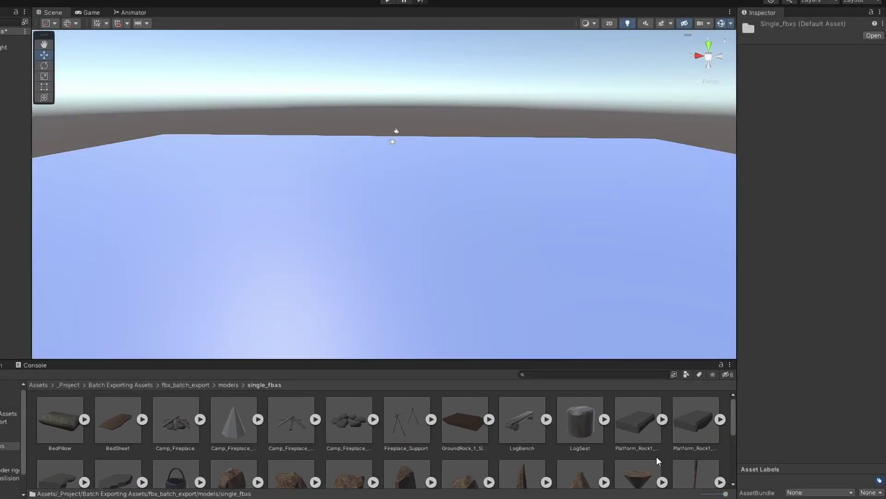
drag(292, 429, 360, 236)
drag(407, 420, 358, 231)
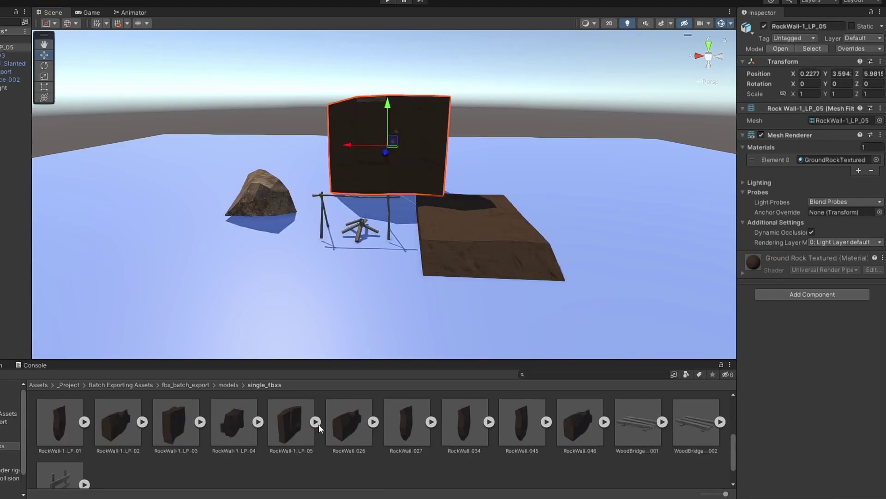
Step: Inspect each rock wall's embedded GroundRockTextured material, then show RockWall-1_LP_04's material import settings
click(316, 422)
click(489, 422)
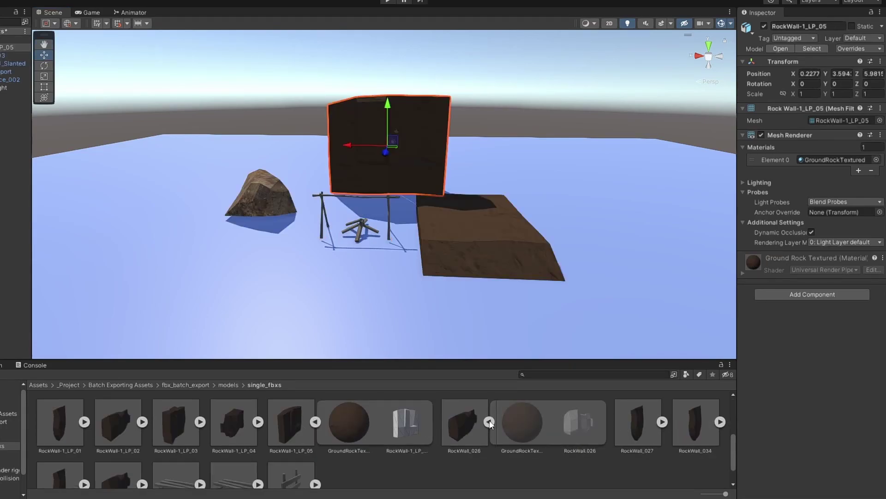
click(258, 422)
click(302, 434)
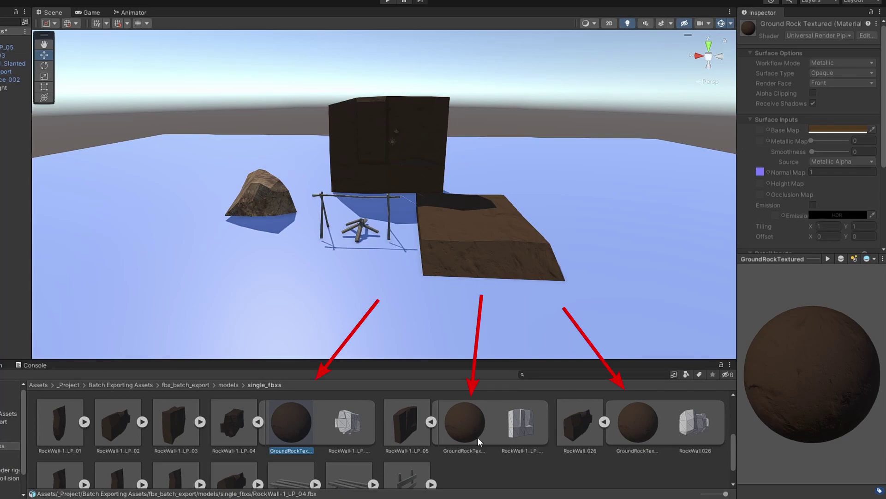
click(468, 428)
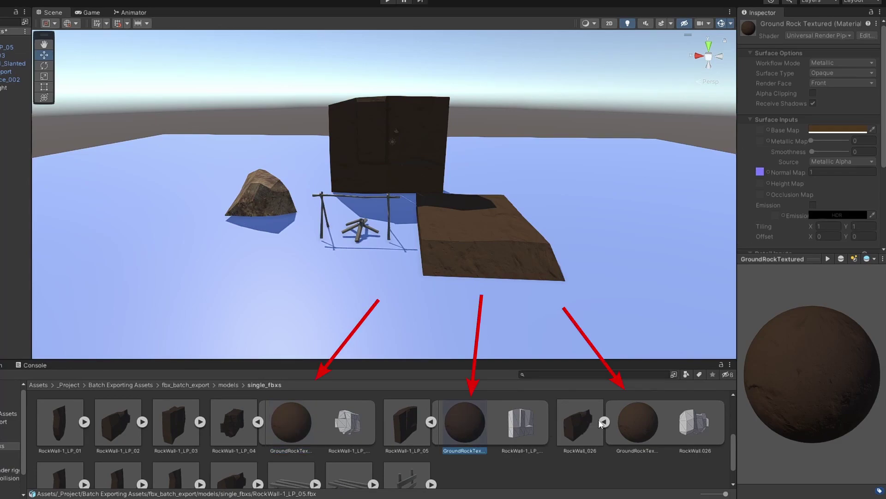
click(624, 425)
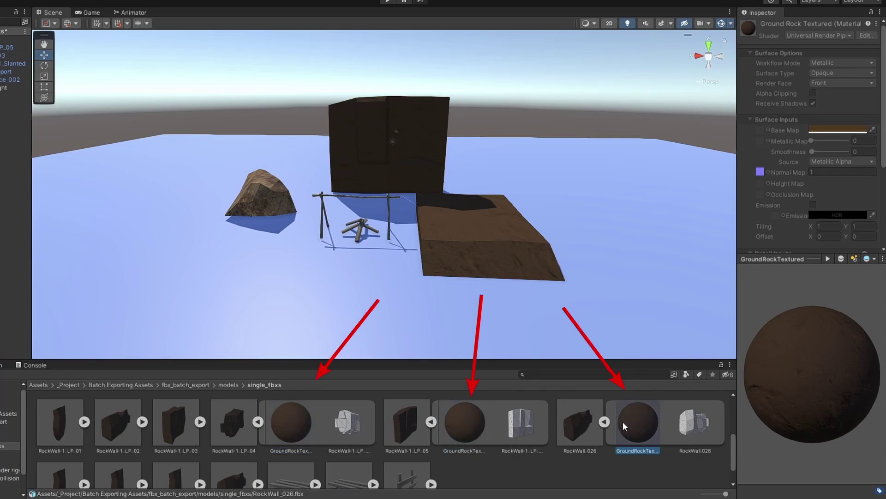
click(233, 429)
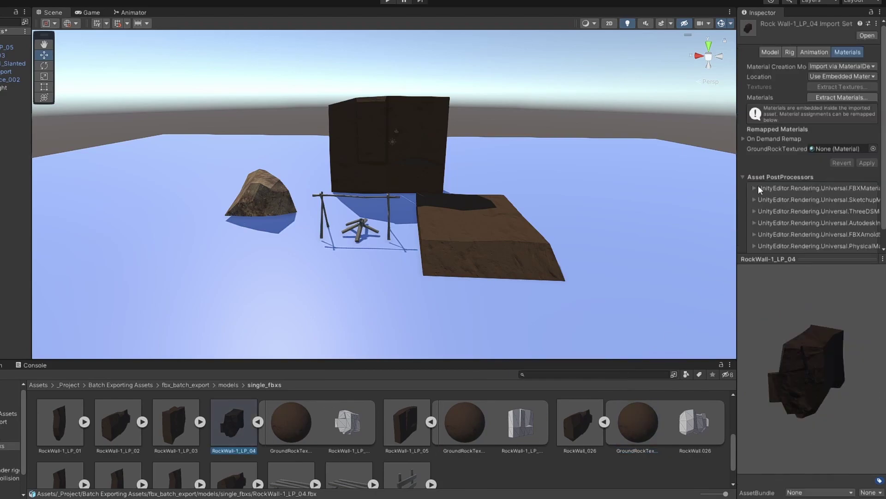
Step: Fill RockWall-1_LP_04's GroundRockTextured remap slot with the GroundRockTextured material from the Materials folder
click(820, 146)
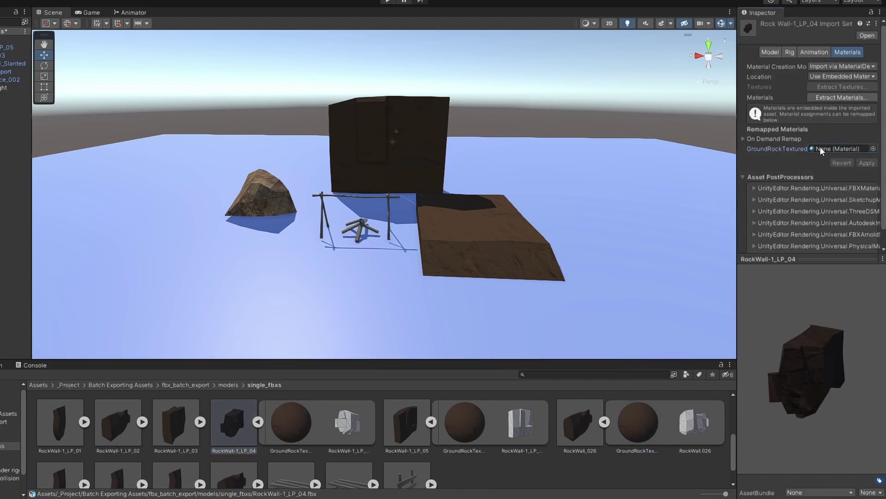
click(873, 148)
click(356, 135)
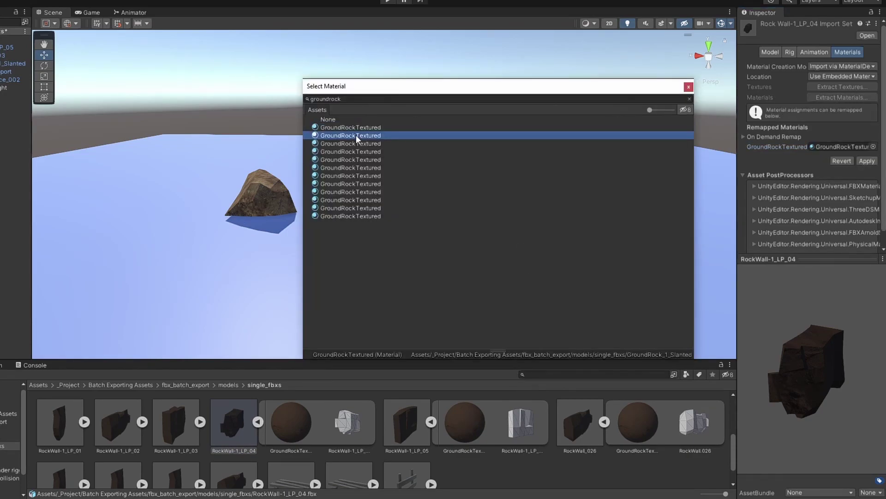
click(359, 143)
click(361, 152)
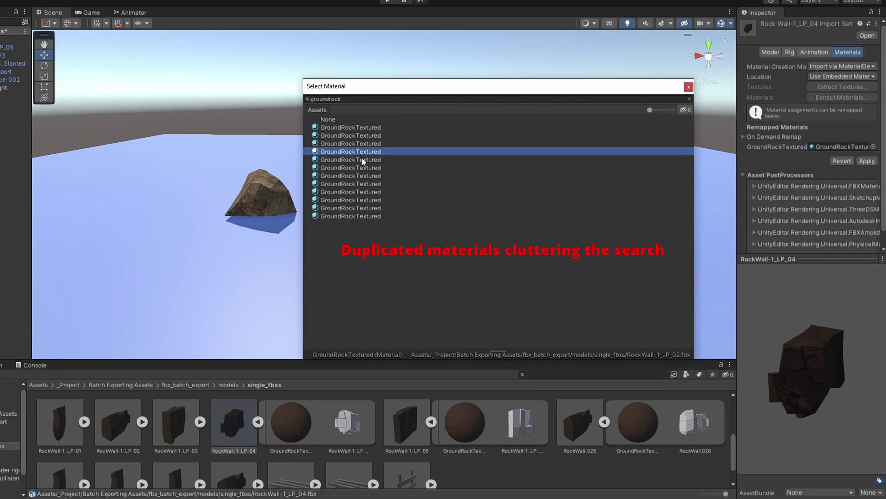
click(361, 159)
click(359, 127)
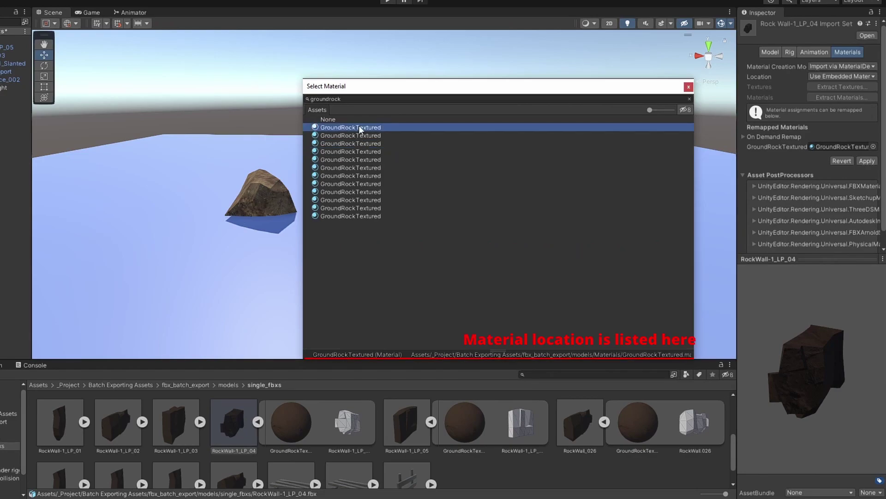
click(376, 216)
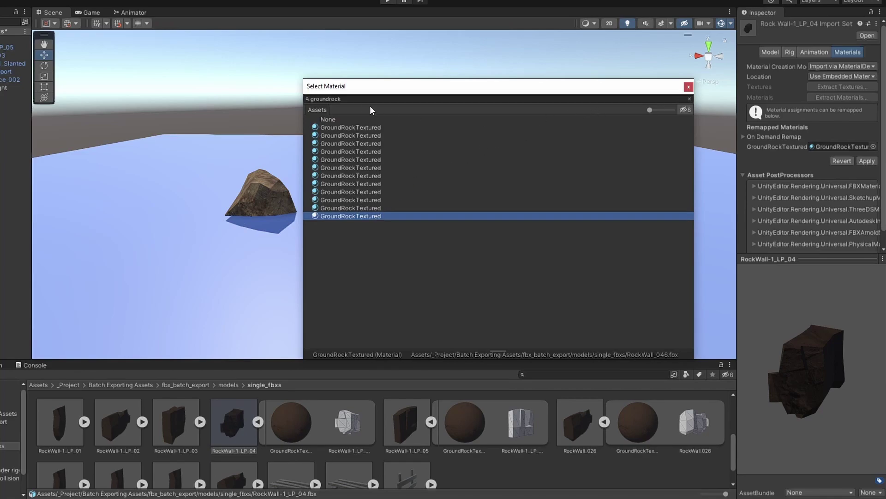
click(690, 99)
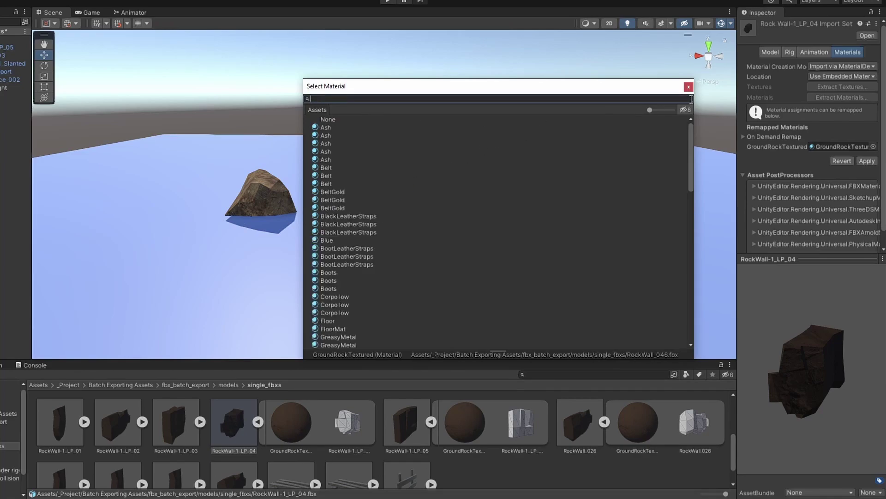
click(689, 87)
Step: Remap RockWall-1_LP_04 with Naming From Model's Material and Search Project-Wide, then apply
click(744, 137)
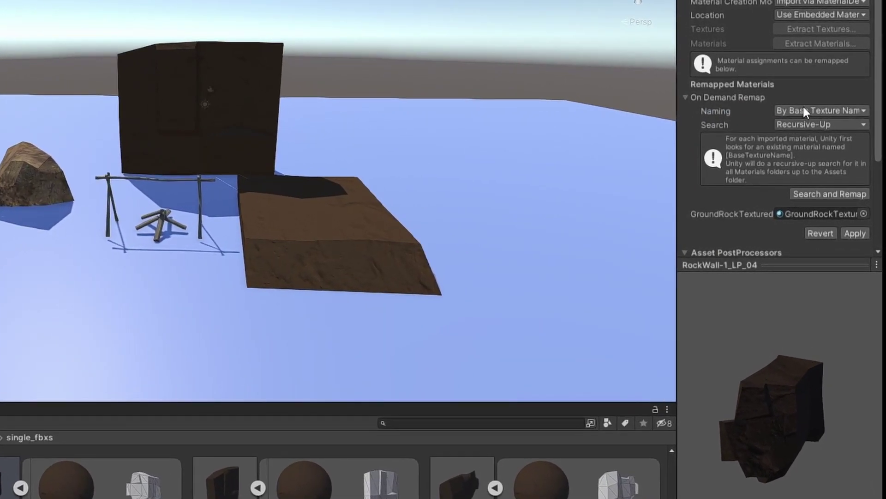
click(811, 120)
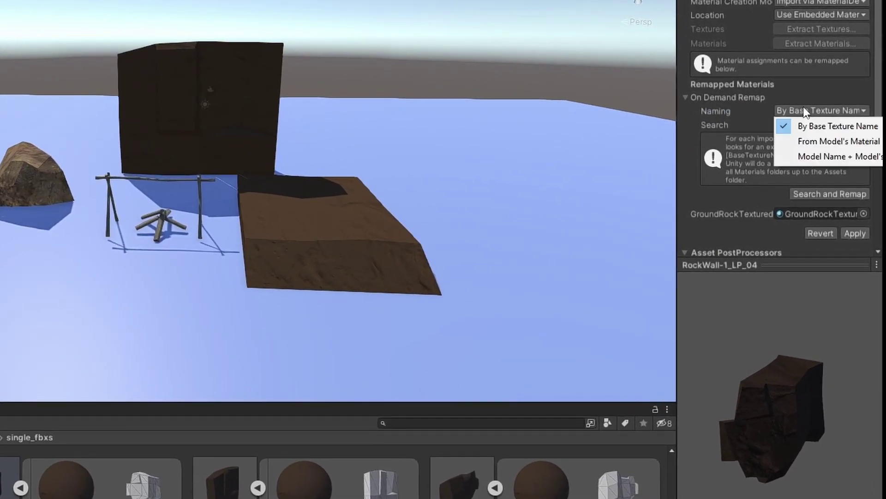
click(828, 142)
click(820, 124)
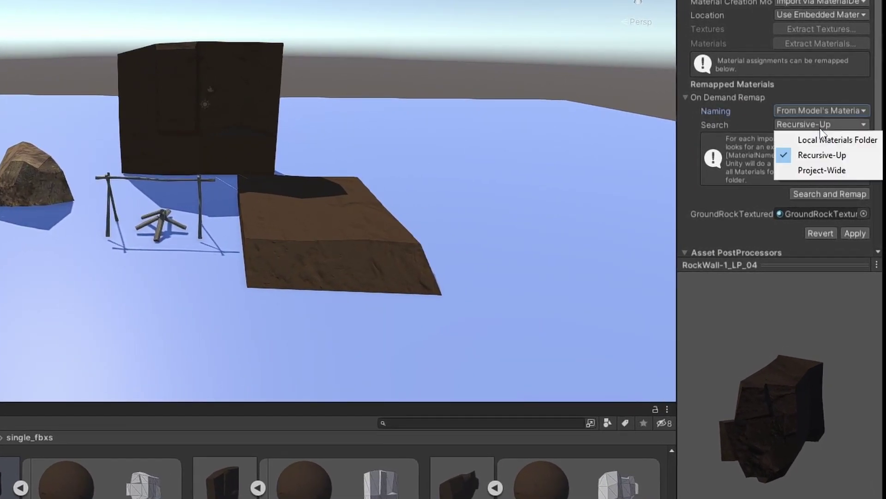
click(826, 169)
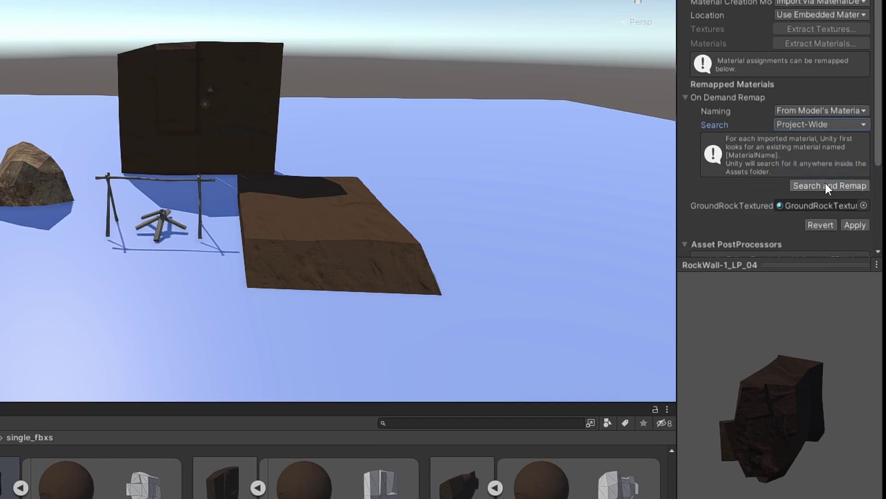
click(825, 184)
click(785, 206)
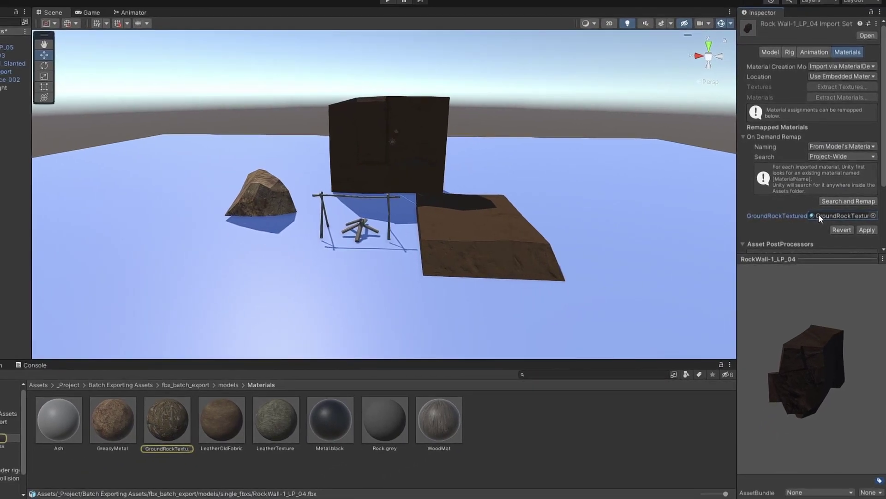
click(869, 230)
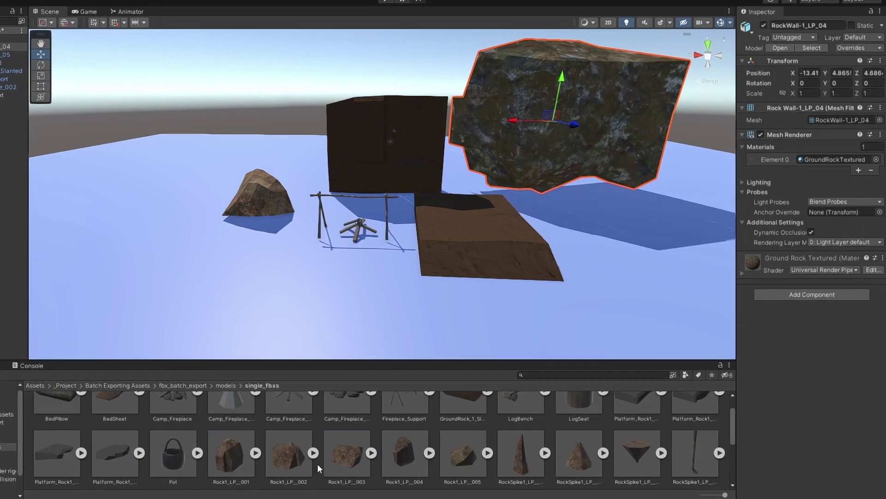
Step: Select the three Camp_Fireplace models together
scroll(222, 434, up, 1)
click(229, 408)
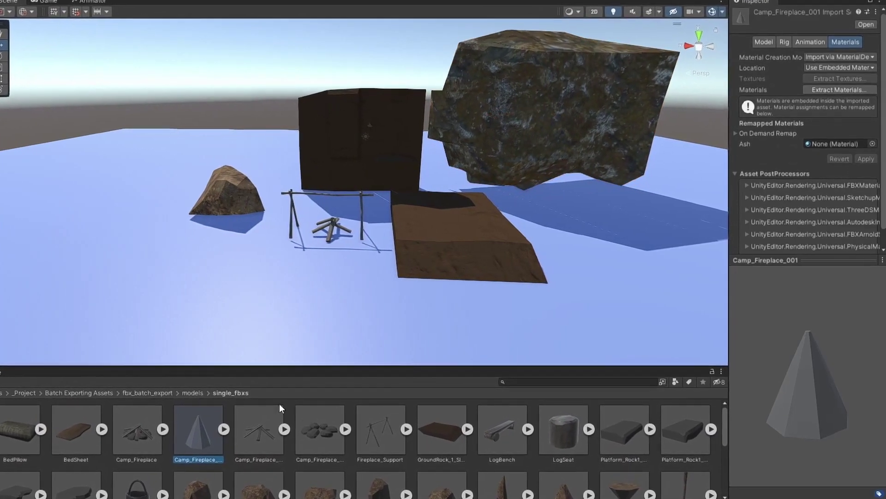
shift+click(316, 432)
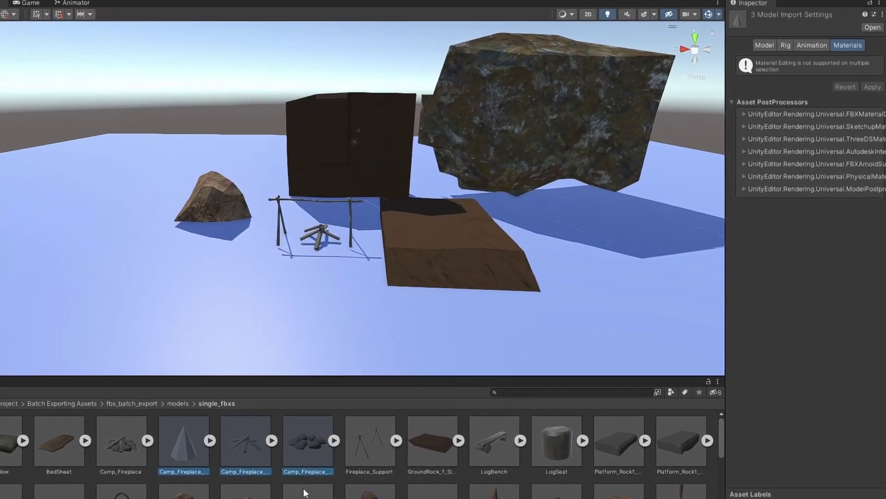
Step: Remap materials for all 39 single_fbxs models, BedPillow onward, with the Model Multiple Material Editor
click(87, 8)
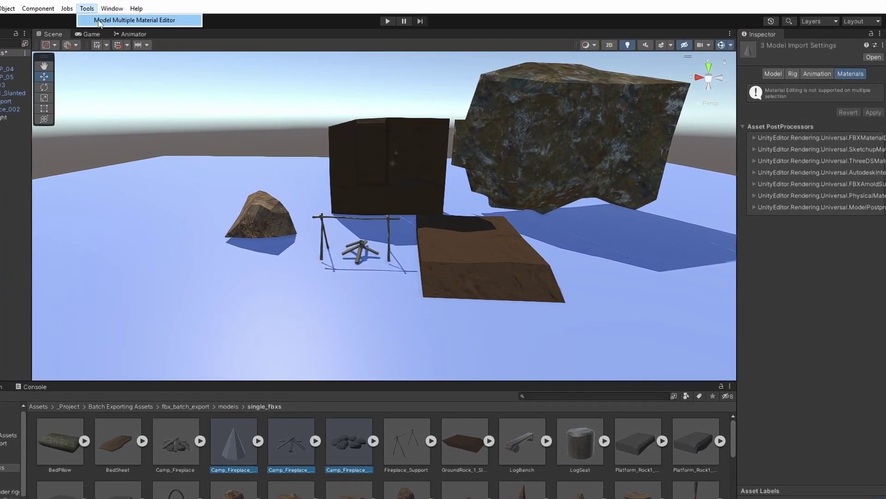
click(98, 20)
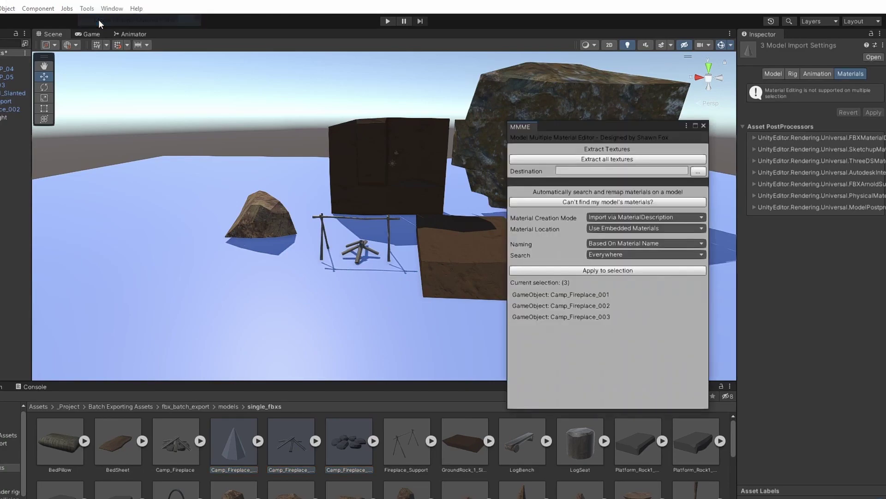
click(57, 439)
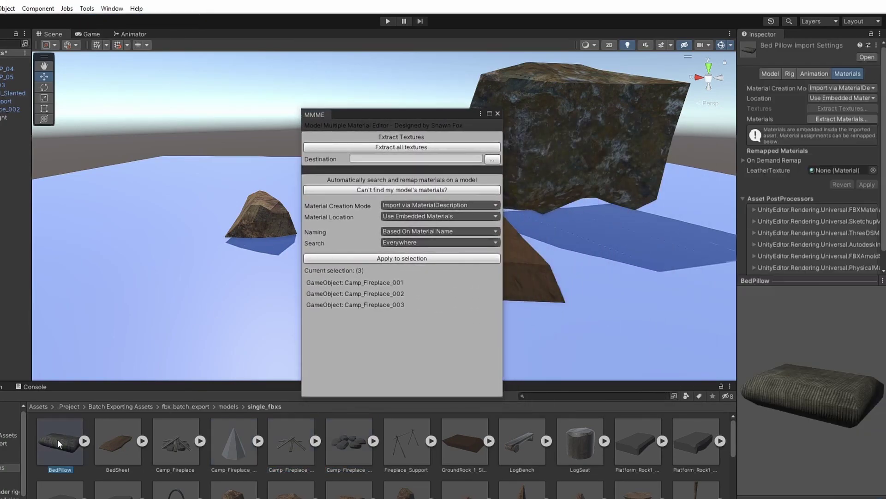
scroll(240, 444, down, 5)
shift+click(180, 481)
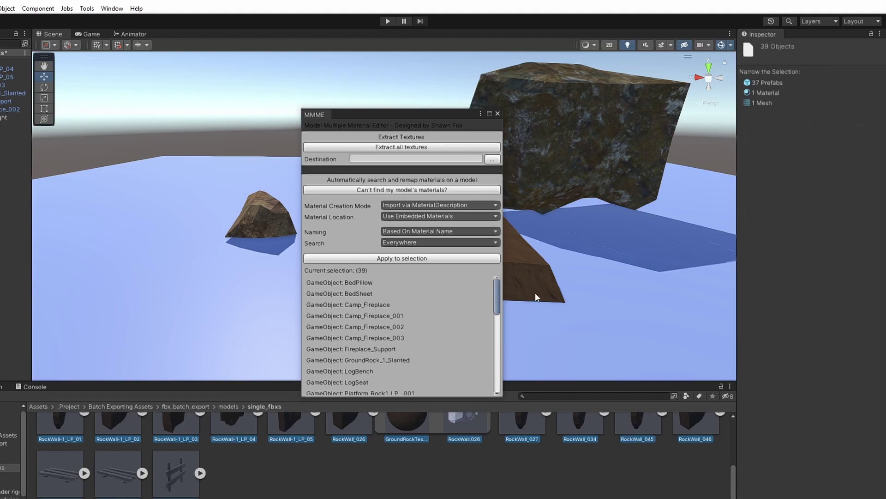
drag(497, 291, 497, 387)
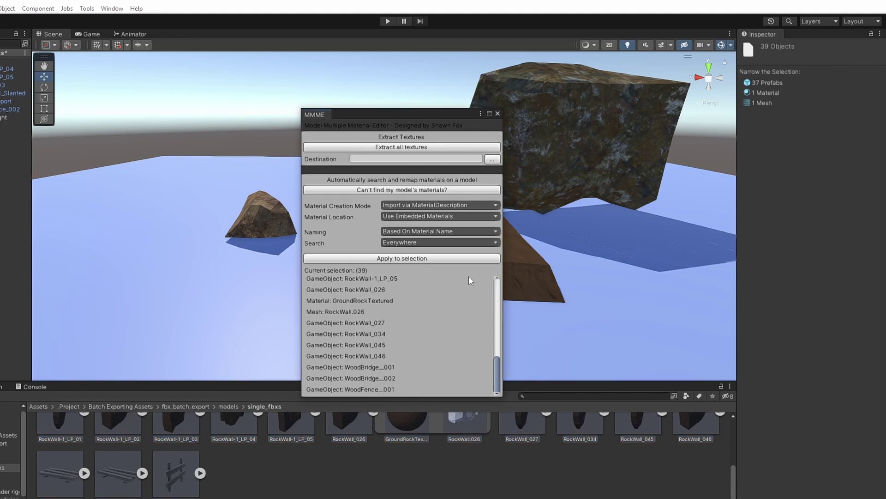
click(464, 259)
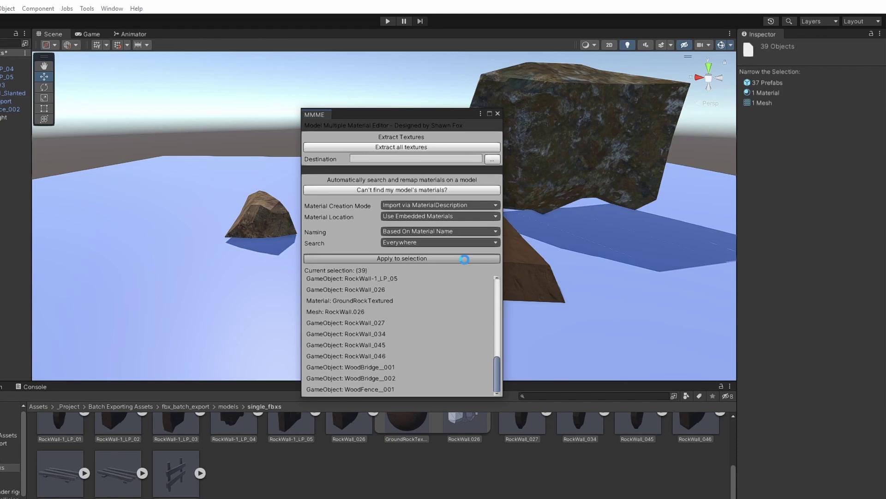
click(498, 113)
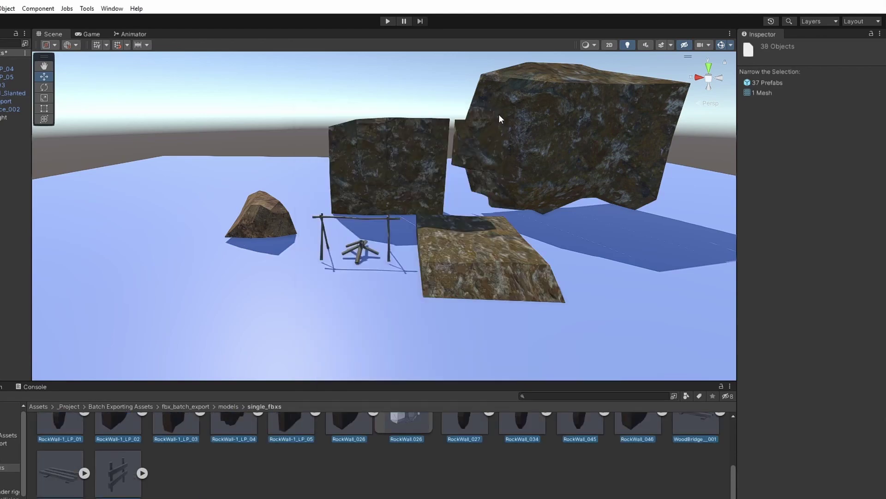
Step: Expand the rock wall model and show the RockWall-1_LP_04 mesh in the Inspector
scroll(351, 459, up, 2)
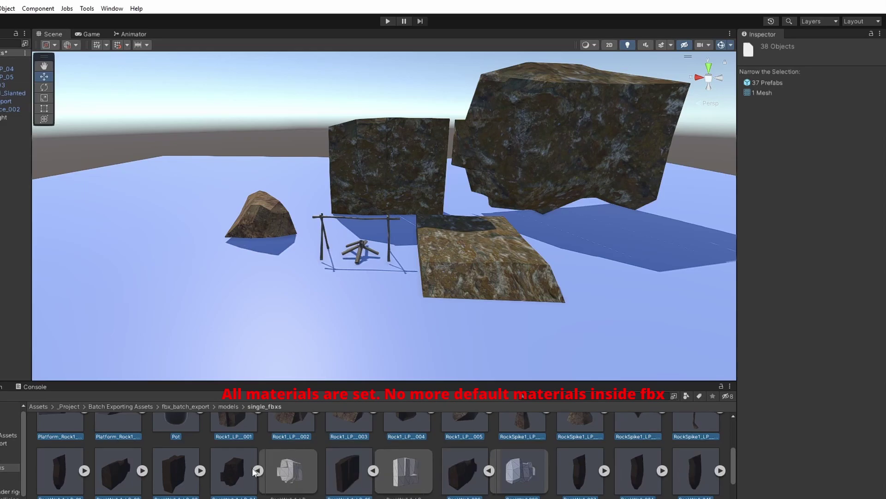
click(200, 470)
click(242, 467)
click(351, 471)
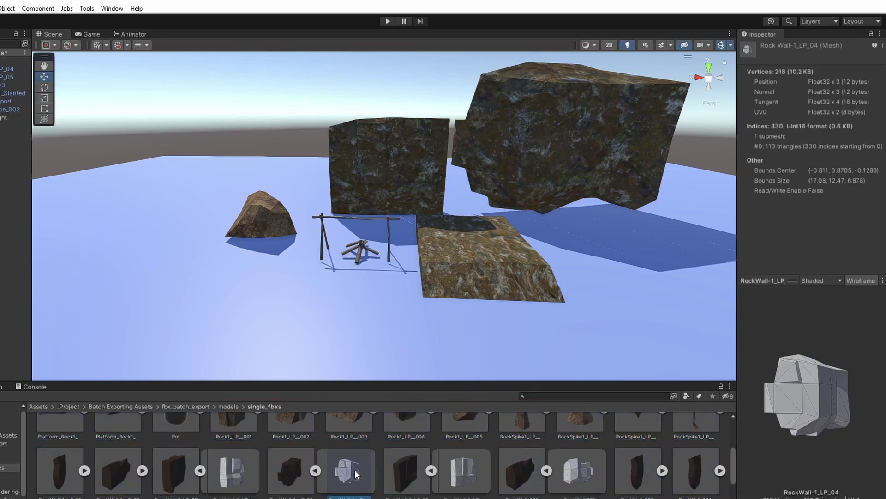
Step: Snap the Blender 3D cursor to the world origin
click(315, 470)
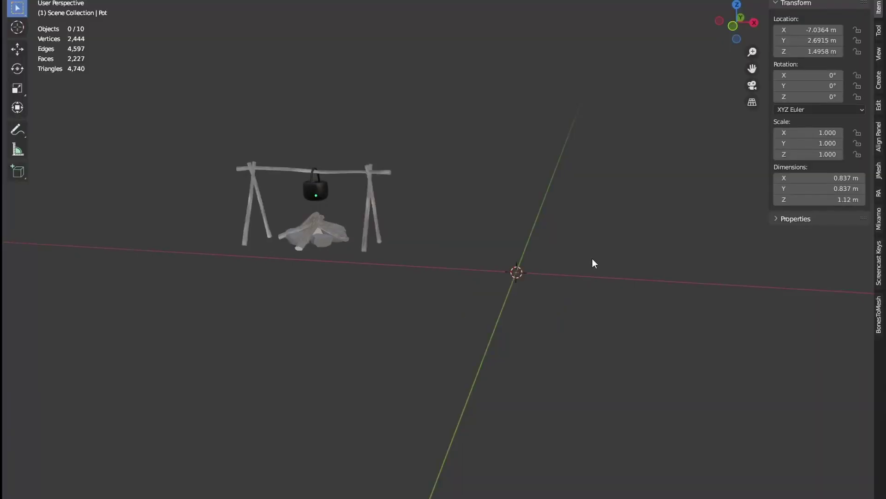
drag(229, 281, 437, 106)
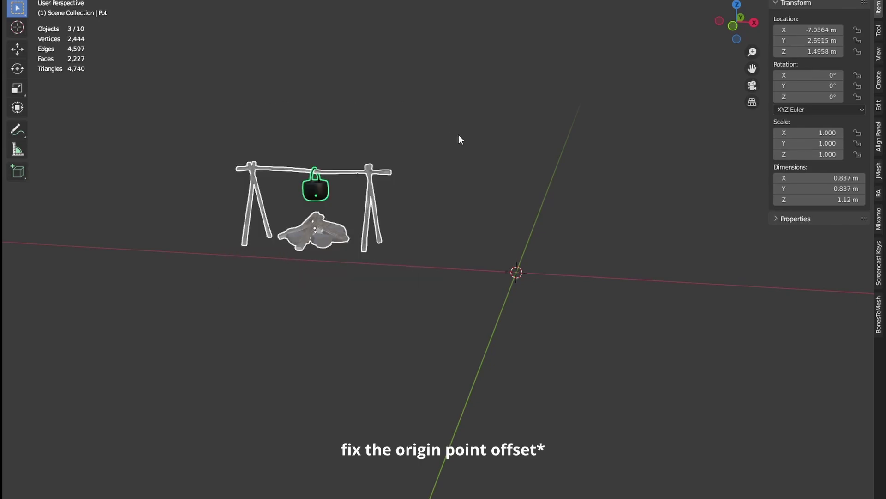
click(343, 366)
shift+right_click(342, 366)
key(shift+s)
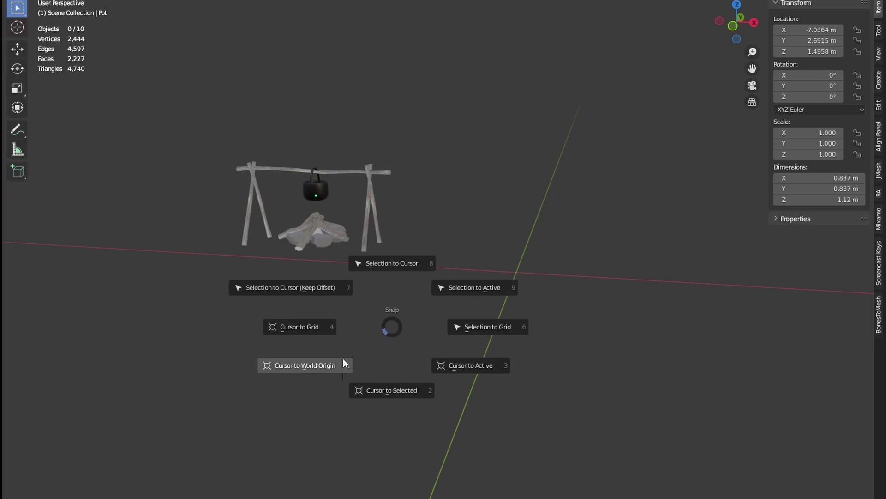
click(343, 362)
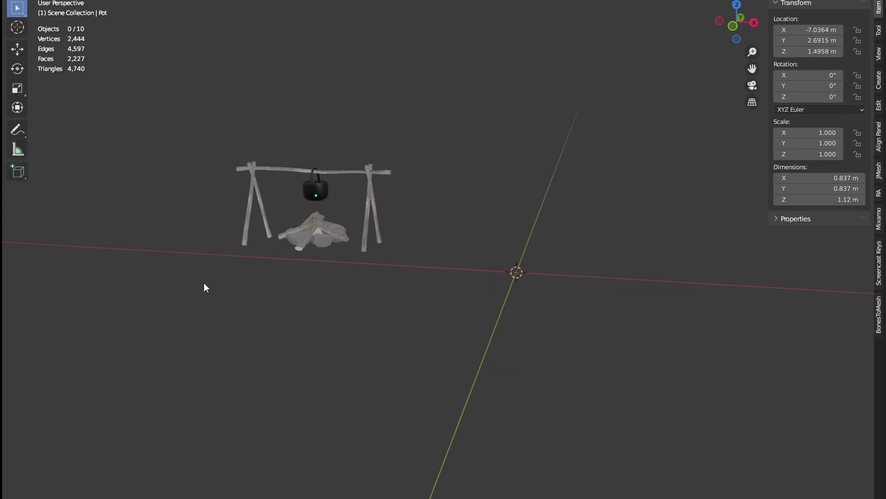
Step: Move the three campfire objects to the cursor with Keep Offset, then undo the move
drag(228, 281, 438, 103)
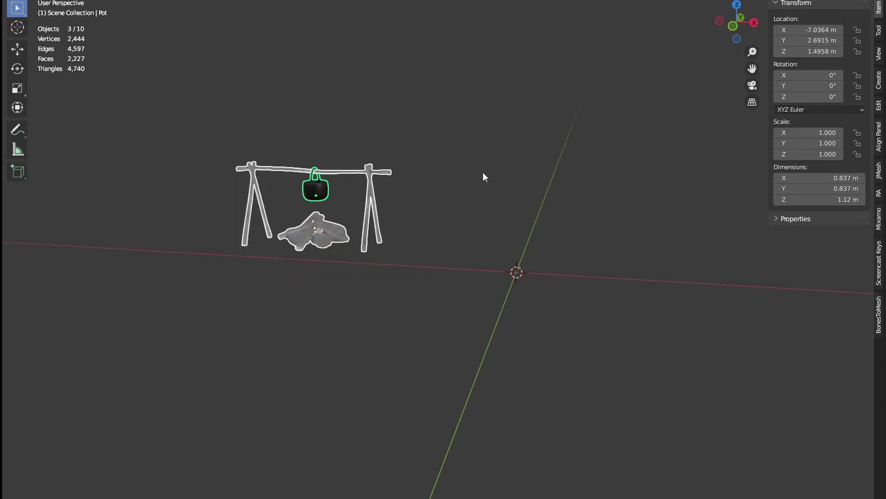
key(shift+s)
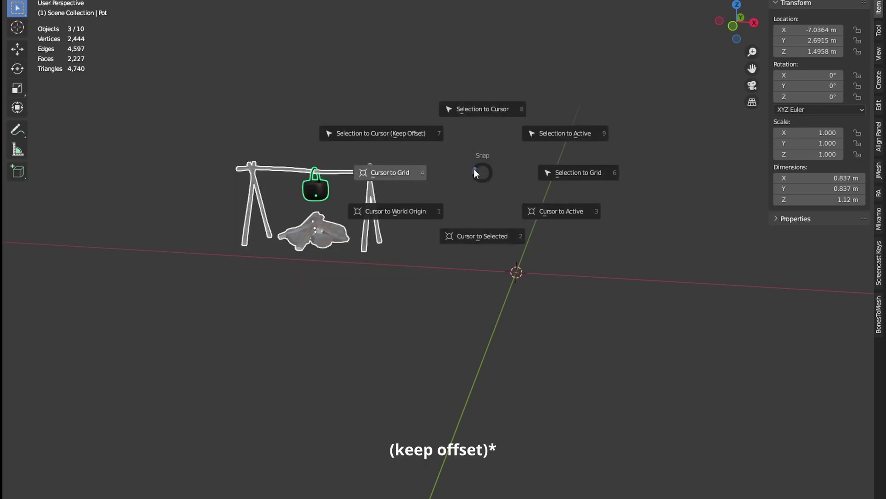
click(422, 140)
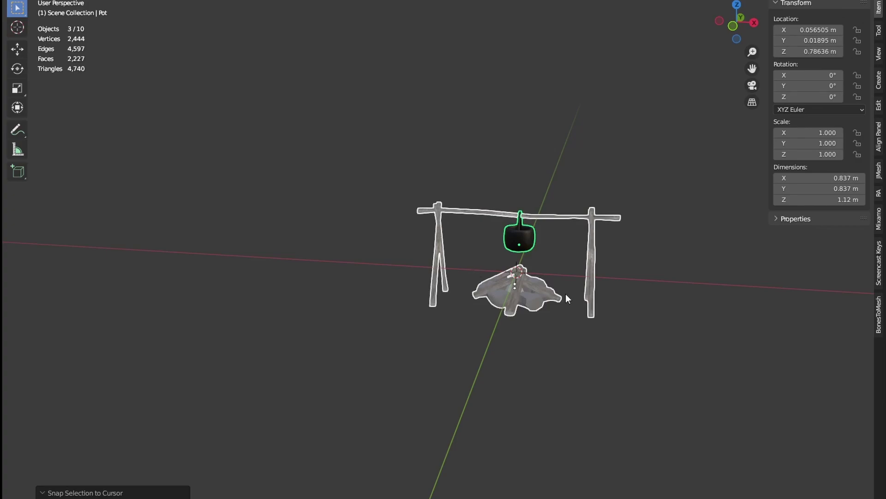
key(ctrl+z)
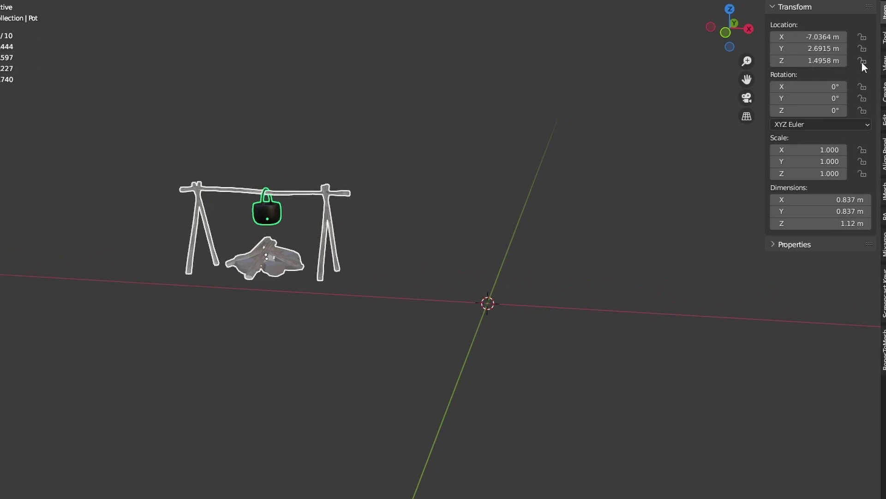
Step: Lock Location Z and snap the campfire objects to the cursor with Keep Offset
click(863, 59)
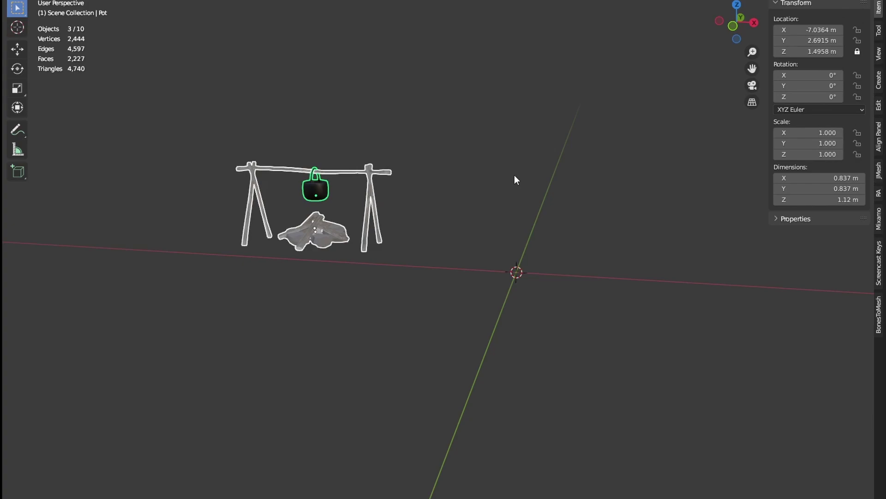
key(shift+s)
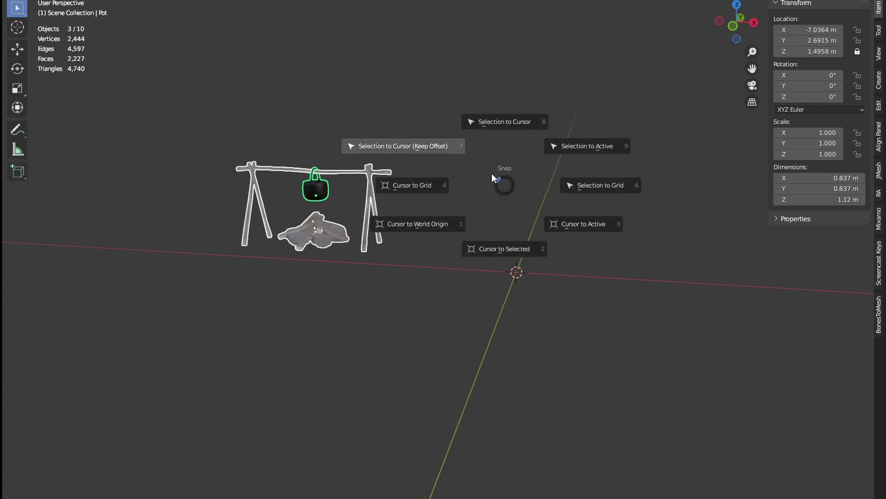
click(464, 157)
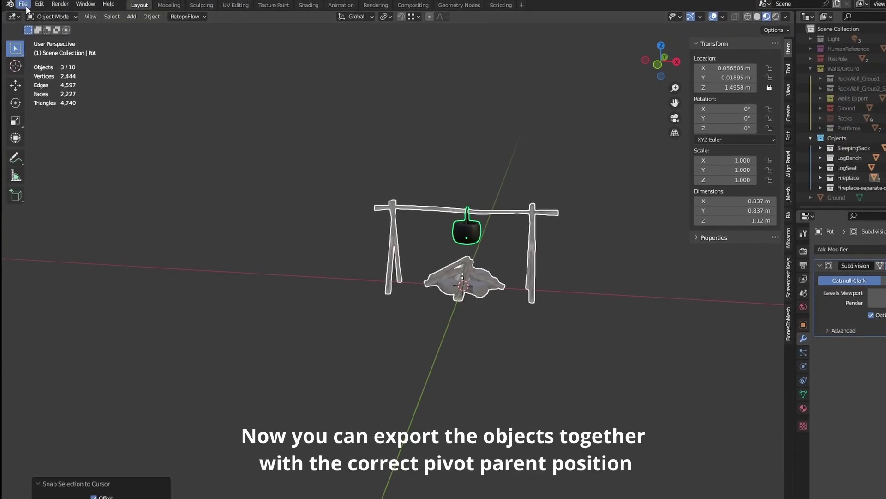
Step: Export the campfire as FBX, overwriting fireplace.fbx
click(25, 8)
mouse_move(69, 148)
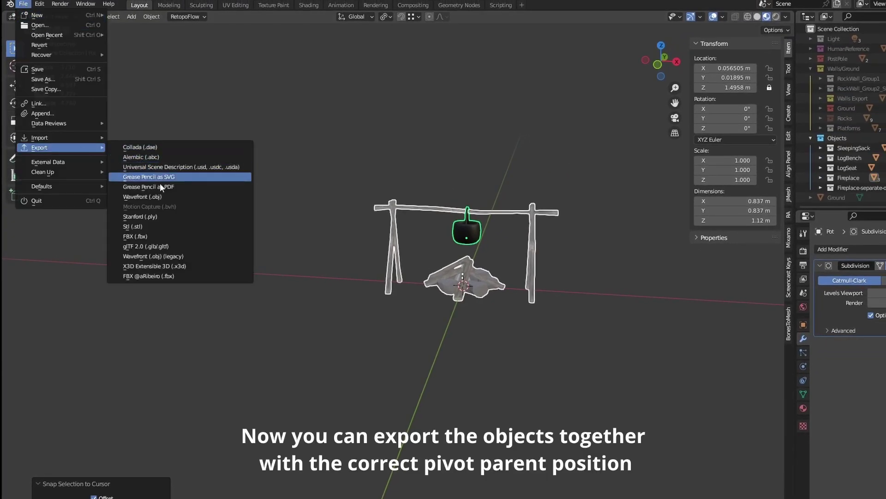
click(156, 232)
click(283, 424)
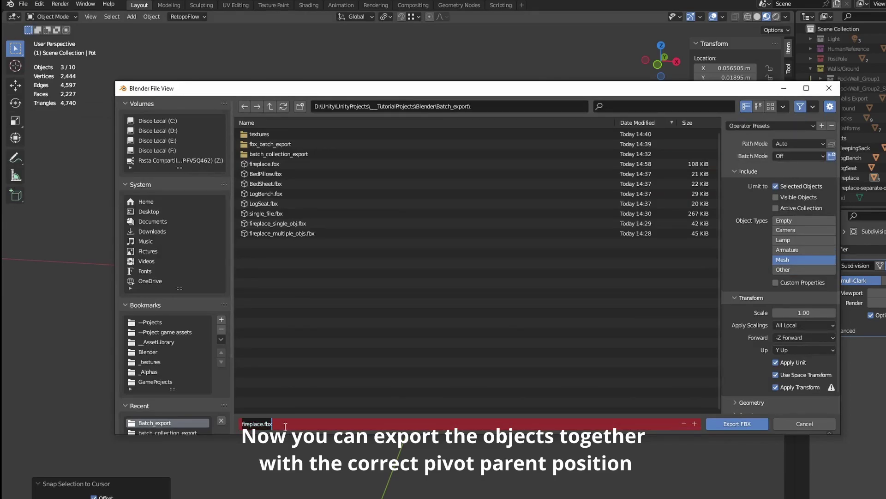
click(748, 426)
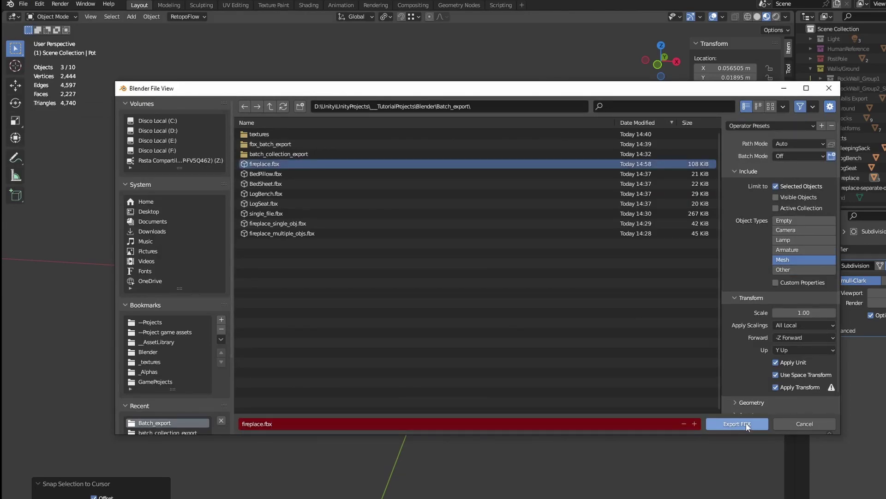
click(747, 425)
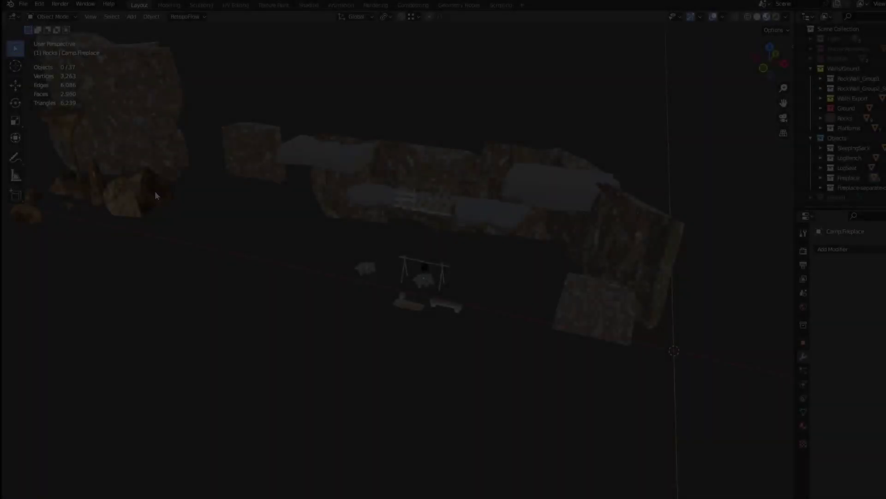
Step: Start a new FBX export with Batch Mode set to Collection
click(22, 3)
mouse_move(76, 143)
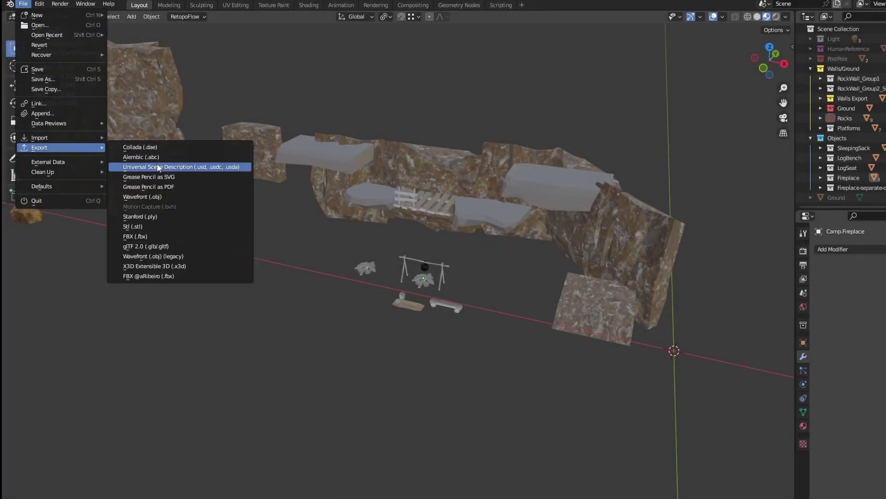
click(170, 235)
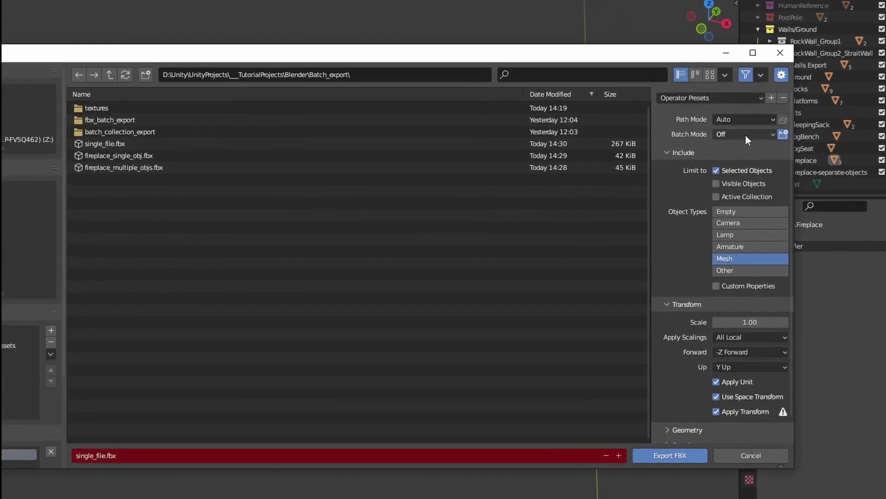
click(746, 135)
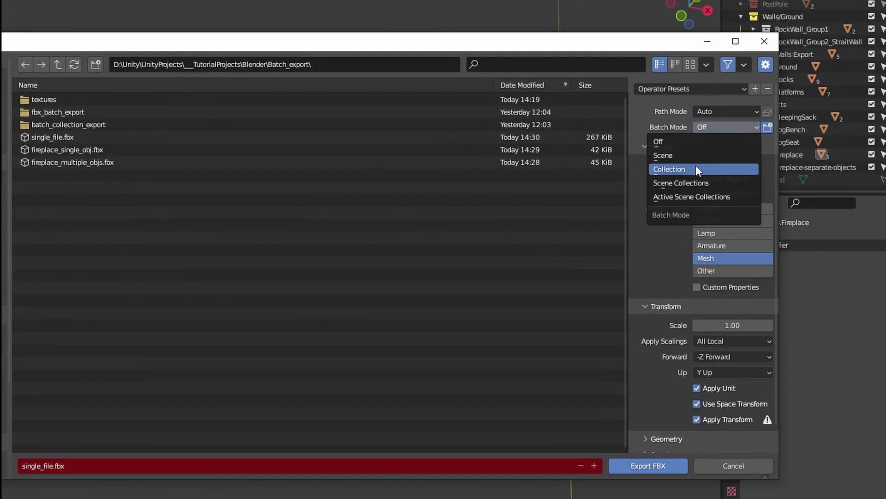
click(696, 167)
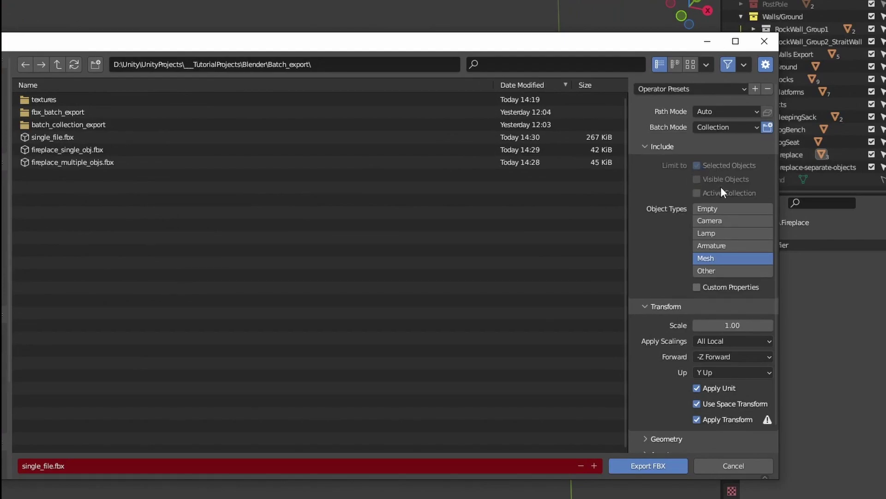
Step: Open the batch_collection_export folder in Explorer++
key(super+e)
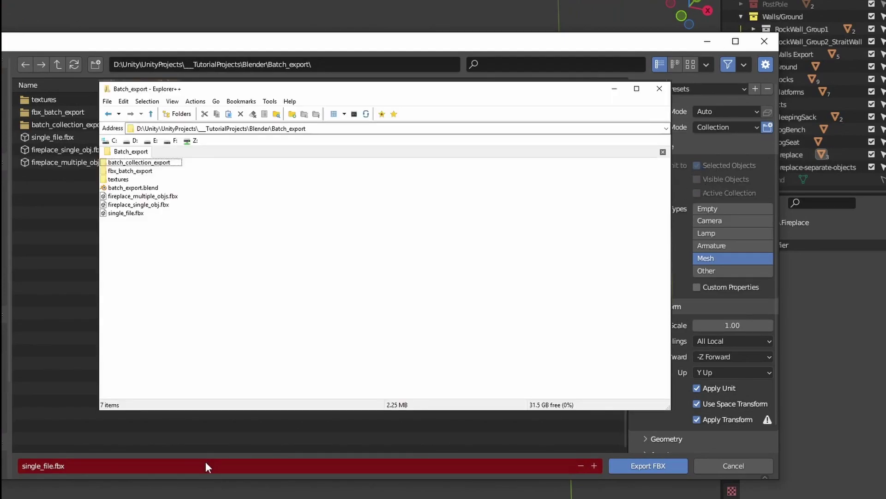
double_click(138, 162)
double_click(78, 129)
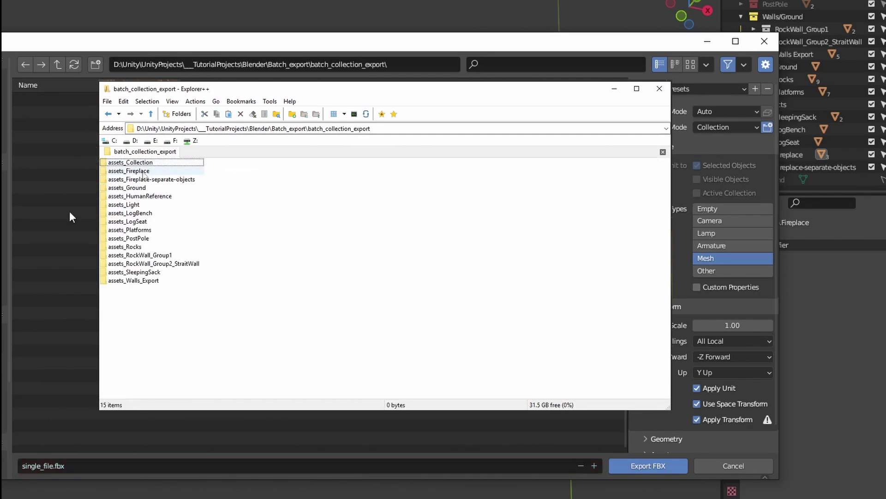
Step: Rename the Blender export file to 'collection'
click(91, 460)
text(collection)
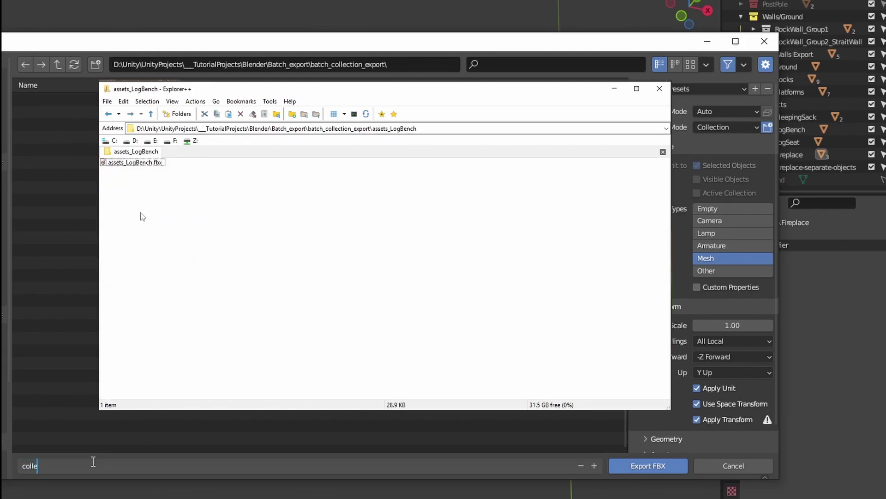
key(Return)
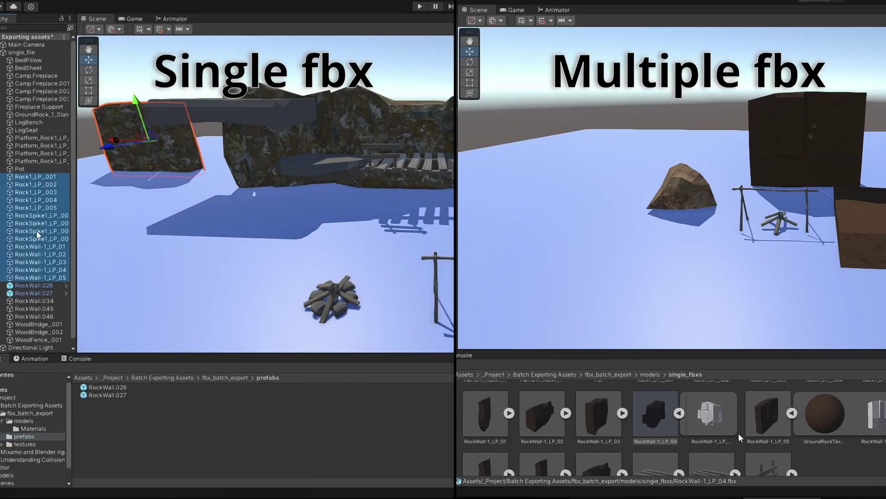
Step: Make prefabs of the selected rocks and place a RockWall-1_LP_03 prefab in the Single fbx scene
drag(30, 281, 148, 394)
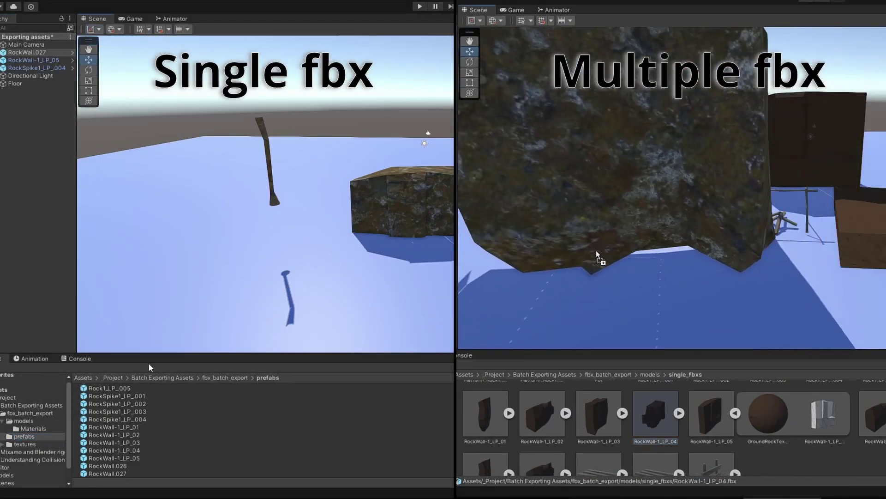
scroll(135, 444, up, 1)
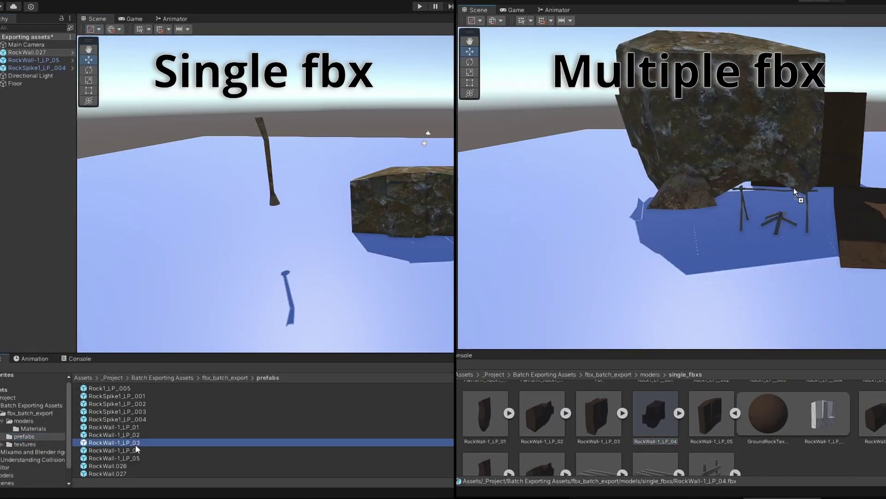
drag(135, 444, 342, 183)
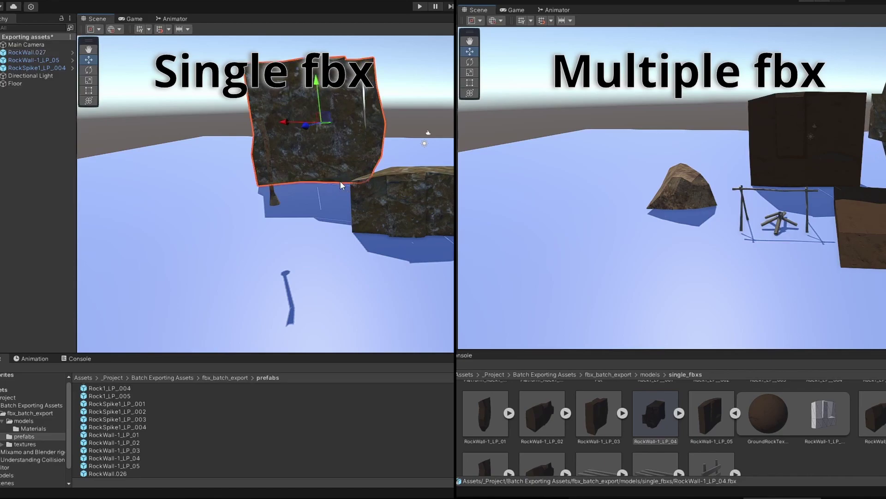
click(134, 442)
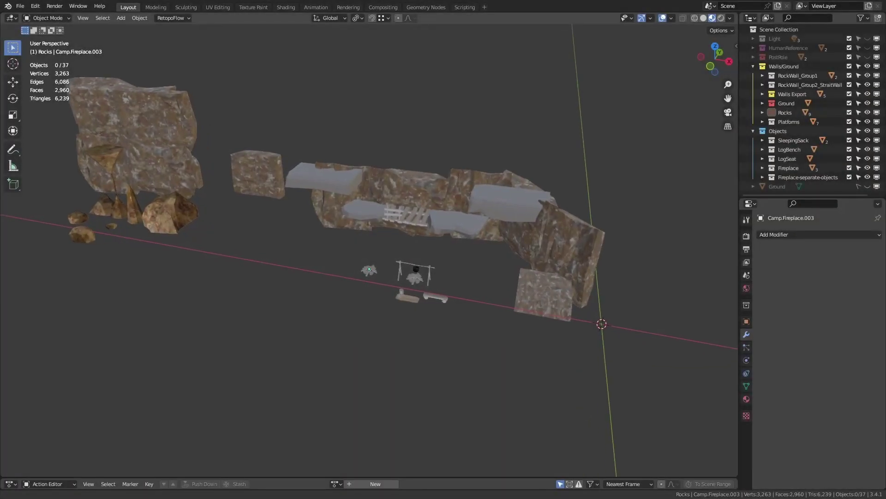
scroll(369, 256, up, 5)
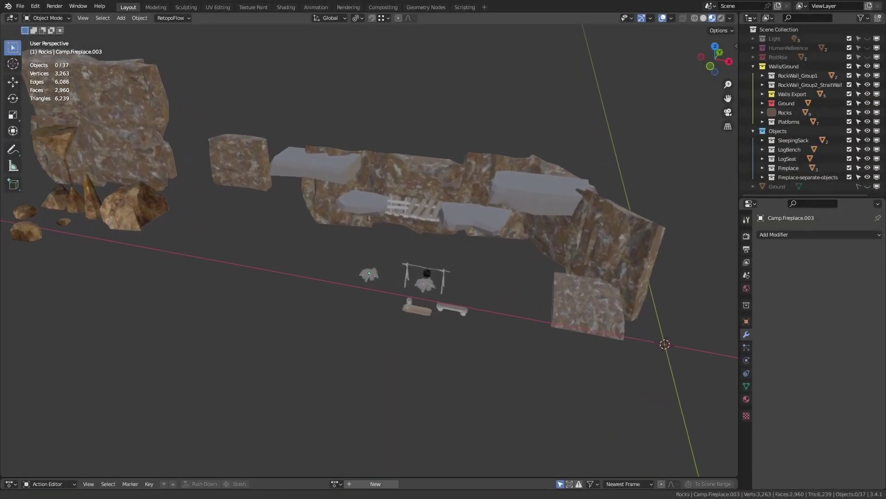